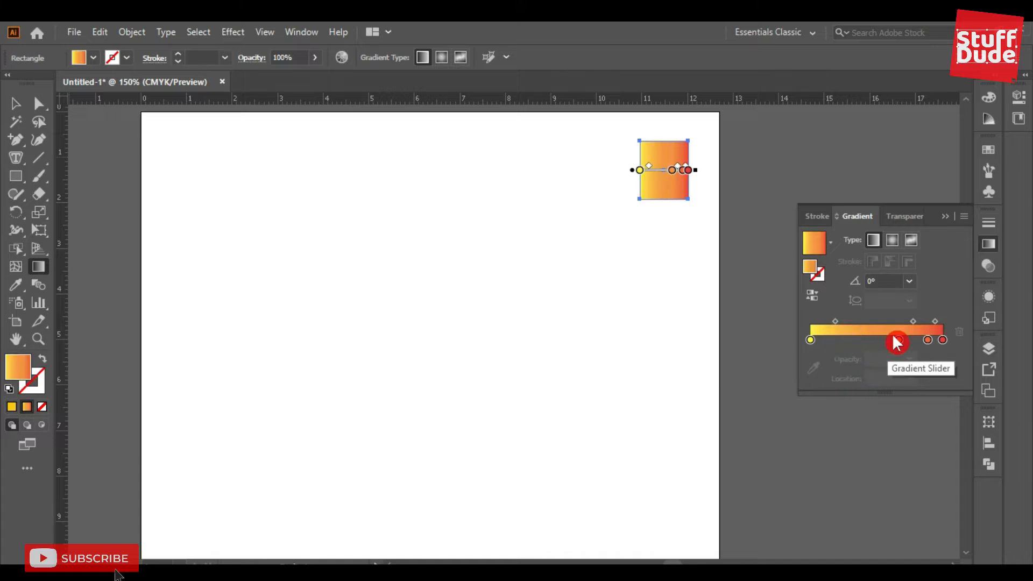
Reduce the square's gradient to its two end stops and set the right stop to pink with M 91 and Y 40
{"action": "left_click", "coordinate": [943, 338]}
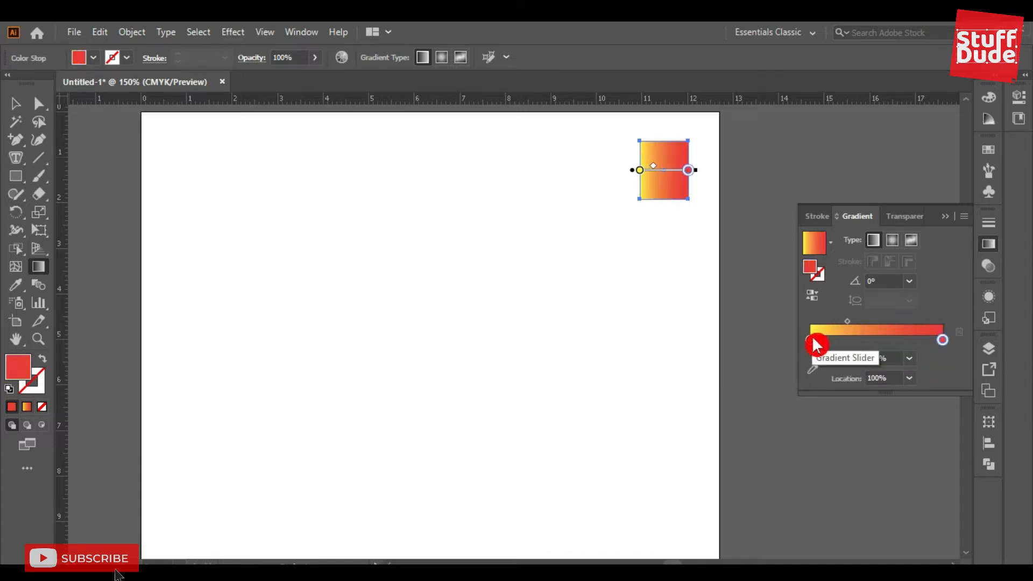
{"action": "left_click", "coordinate": [813, 340]}
{"action": "left_click", "coordinate": [942, 340]}
{"action": "double_click", "coordinate": [942, 339]}
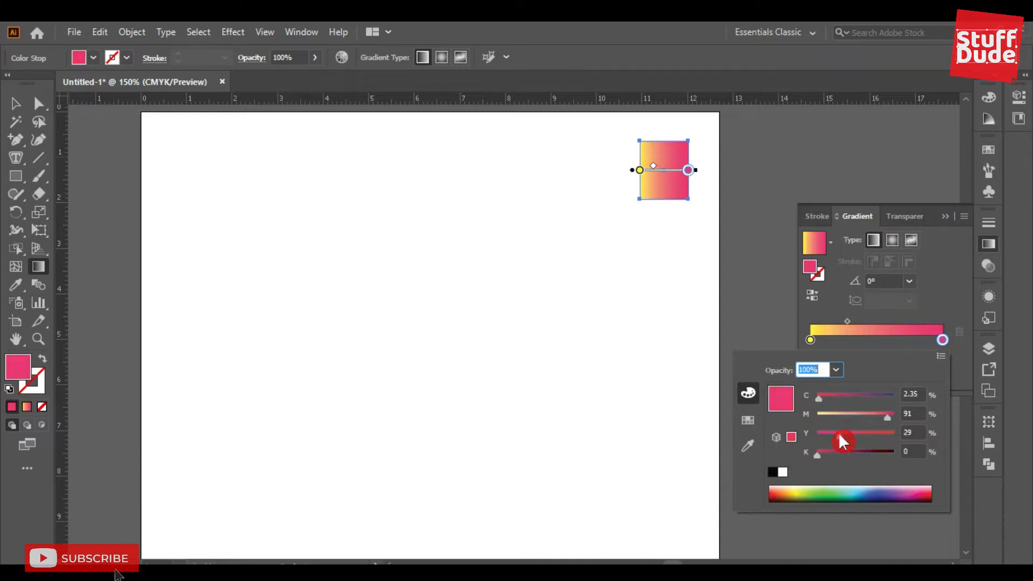
{"action": "left_click_drag", "start_coordinate": [839, 435], "coordinate": [846, 433]}
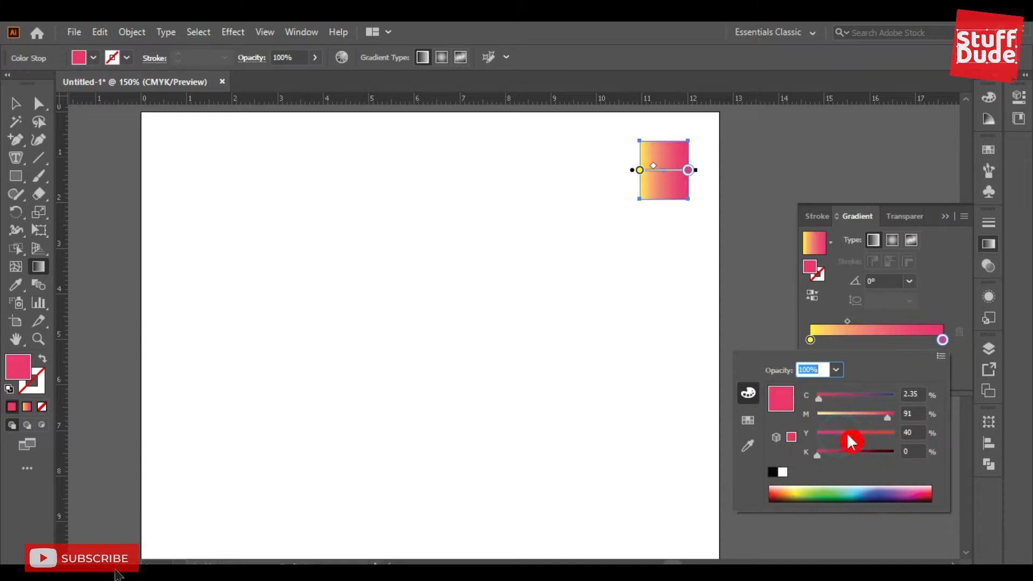
Set the left gradient stop of the square to orange with C 0, M 76, Y 86, K 0
{"action": "left_click", "coordinate": [811, 340]}
{"action": "double_click", "coordinate": [810, 338]}
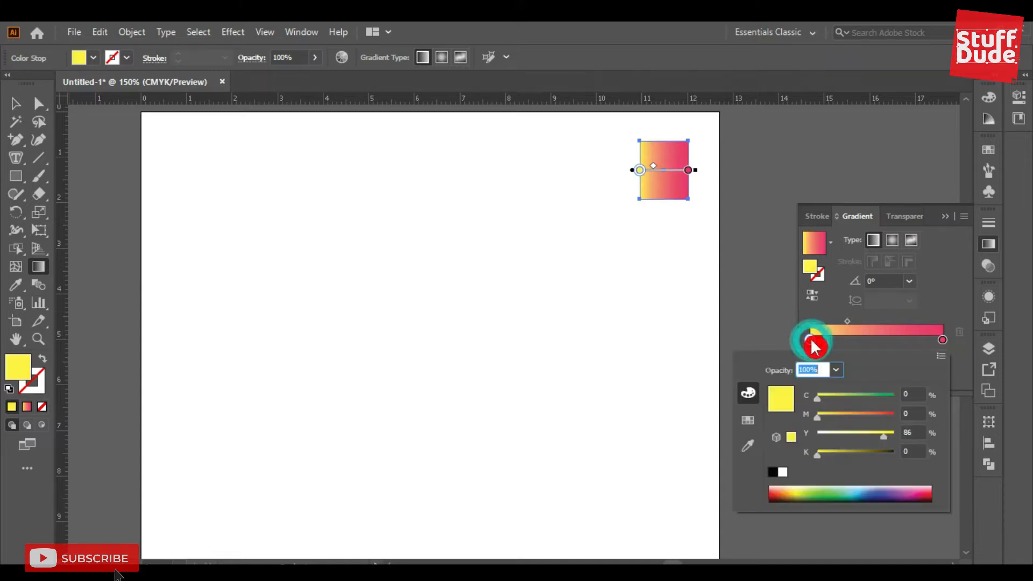
{"action": "left_click", "coordinate": [870, 412]}
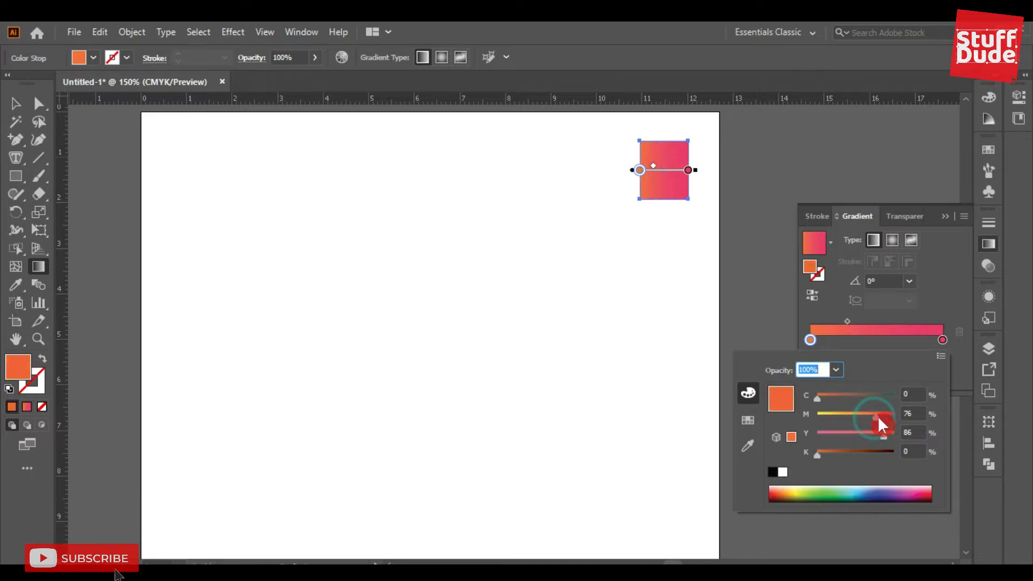
{"action": "left_click", "coordinate": [656, 165]}
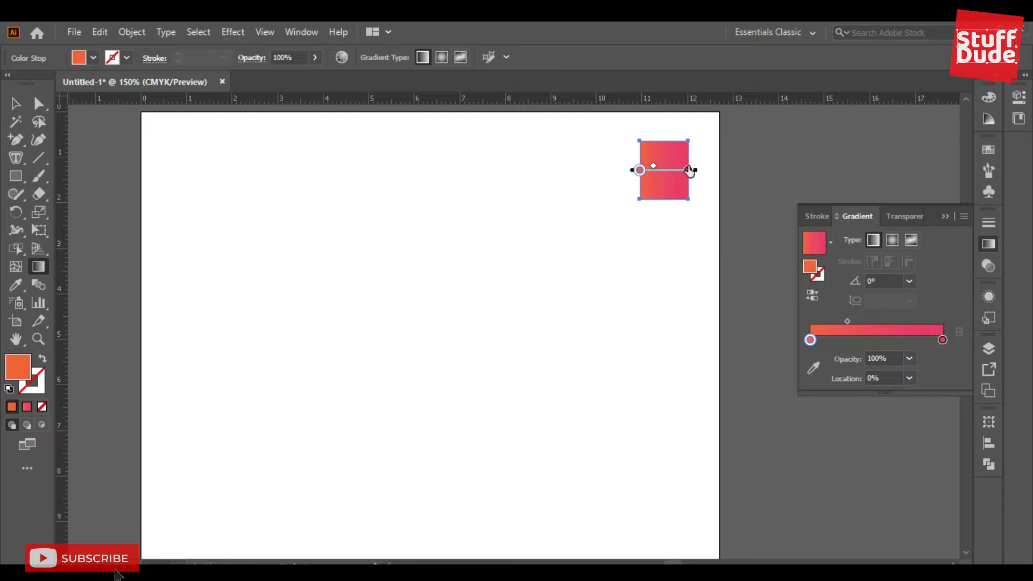
Shift the gradient midpoint between the orange and pink stops to about 45%
{"action": "left_click", "coordinate": [688, 170]}
{"action": "left_click", "coordinate": [640, 170]}
{"action": "left_click_drag", "start_coordinate": [847, 321], "coordinate": [871, 318]}
Duplicate the gradient square directly below and set the copy's left stop to yellow with M 15 and Y 86
{"action": "left_click", "coordinate": [16, 103]}
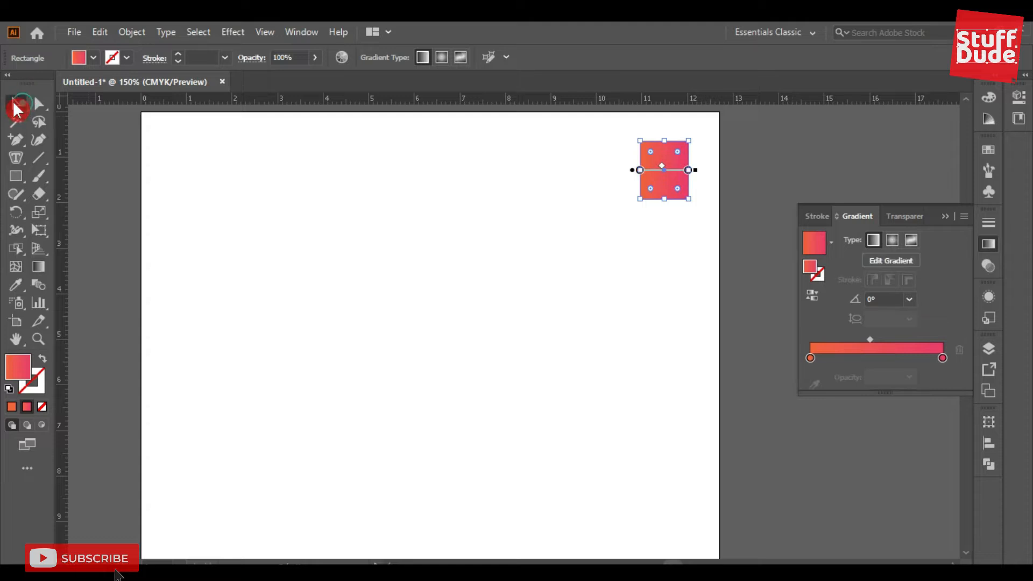
{"action": "left_click_drag", "start_coordinate": [667, 179], "coordinate": [671, 246]}
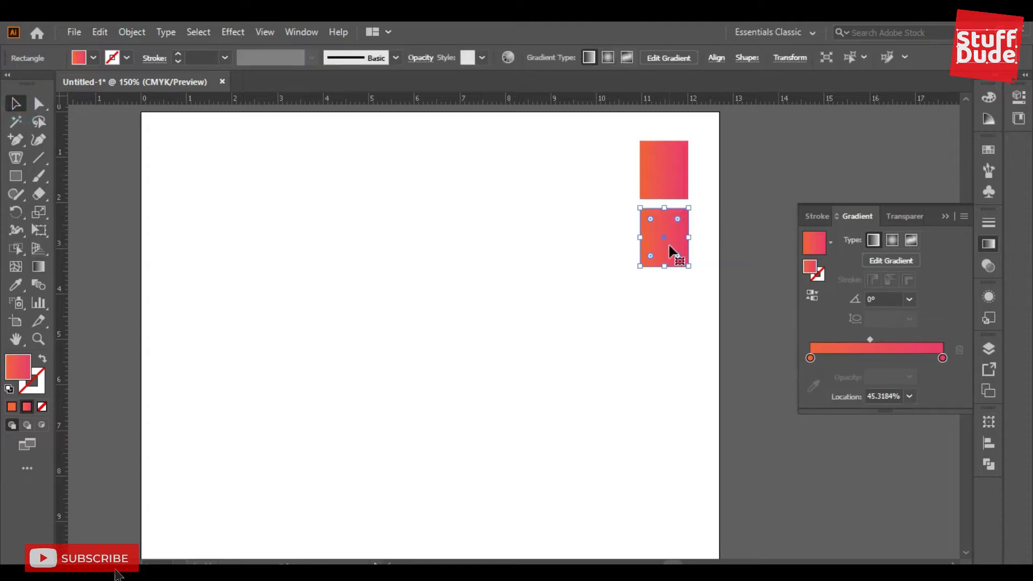
{"action": "left_click", "coordinate": [810, 357]}
{"action": "double_click", "coordinate": [810, 358]}
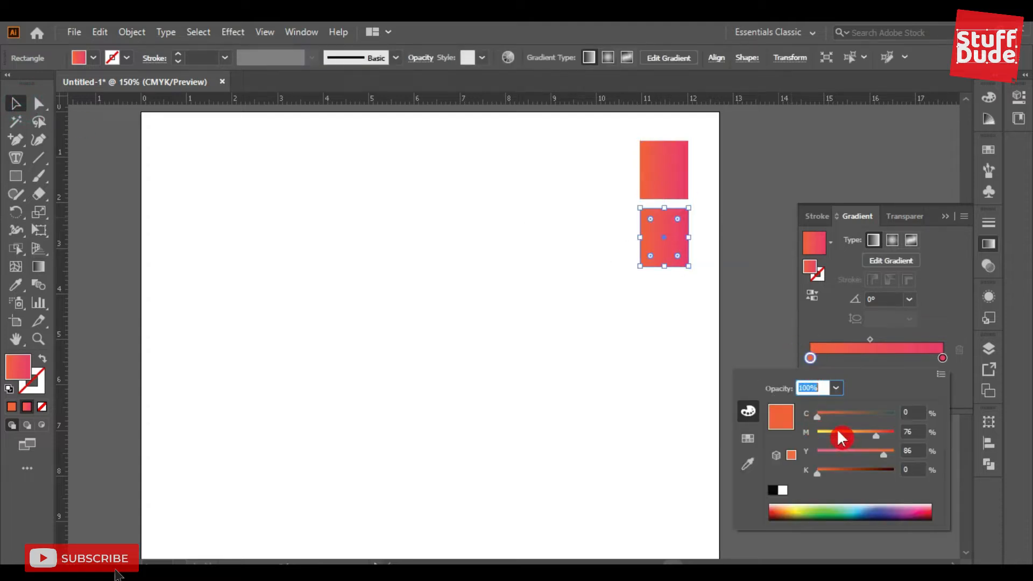
{"action": "left_click_drag", "start_coordinate": [838, 432], "coordinate": [829, 434]}
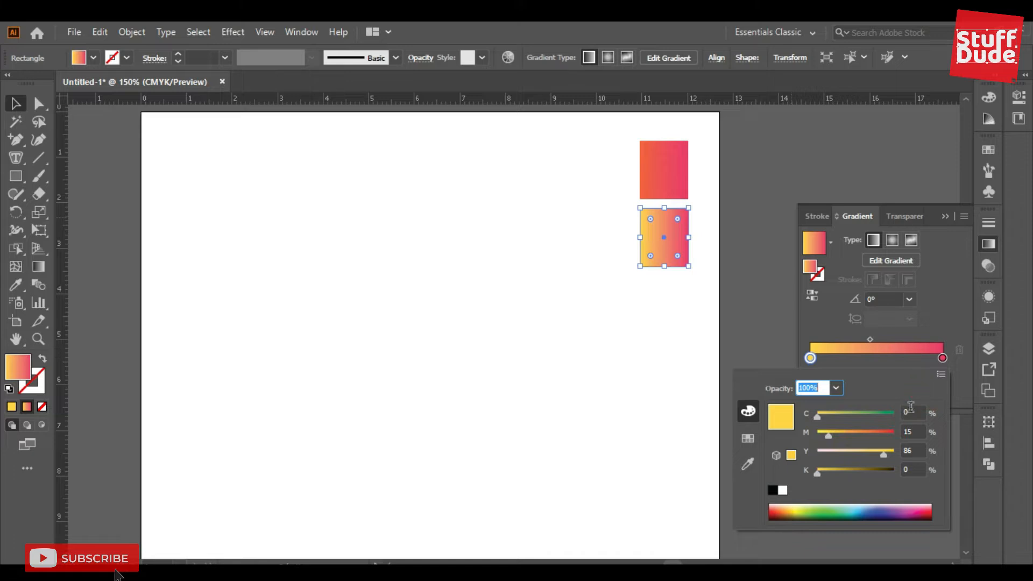
Darken the copy's right gradient stop to maroon with K 62 and collapse the gradient settings
{"action": "left_click", "coordinate": [943, 357]}
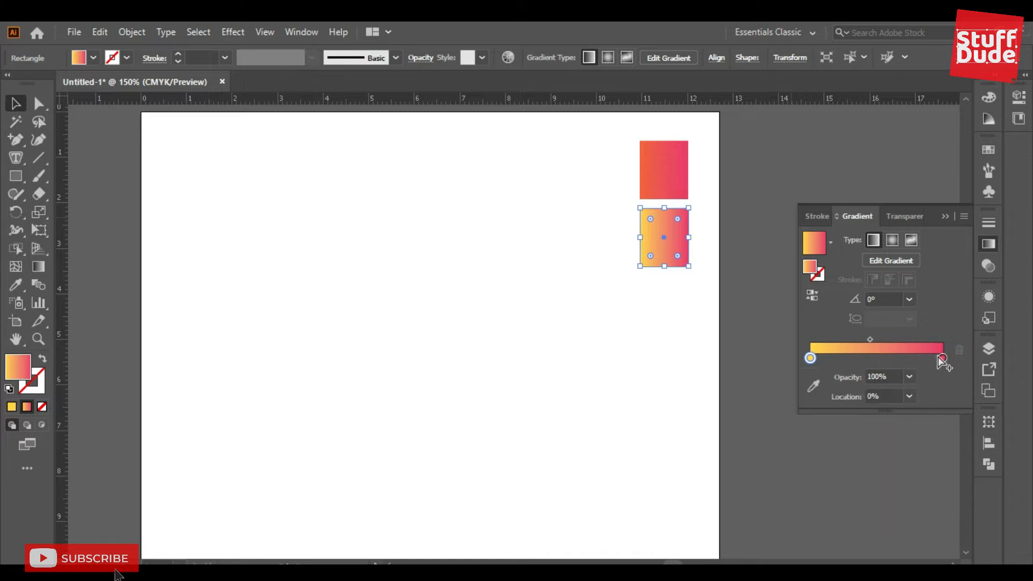
{"action": "double_click", "coordinate": [942, 357]}
{"action": "left_click", "coordinate": [864, 470]}
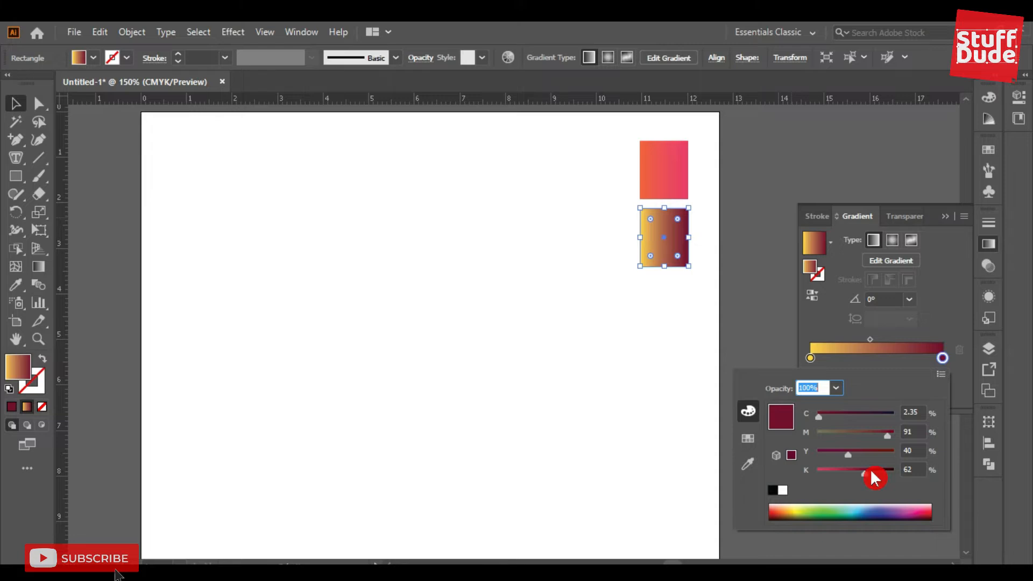
{"action": "left_click", "coordinate": [948, 214]}
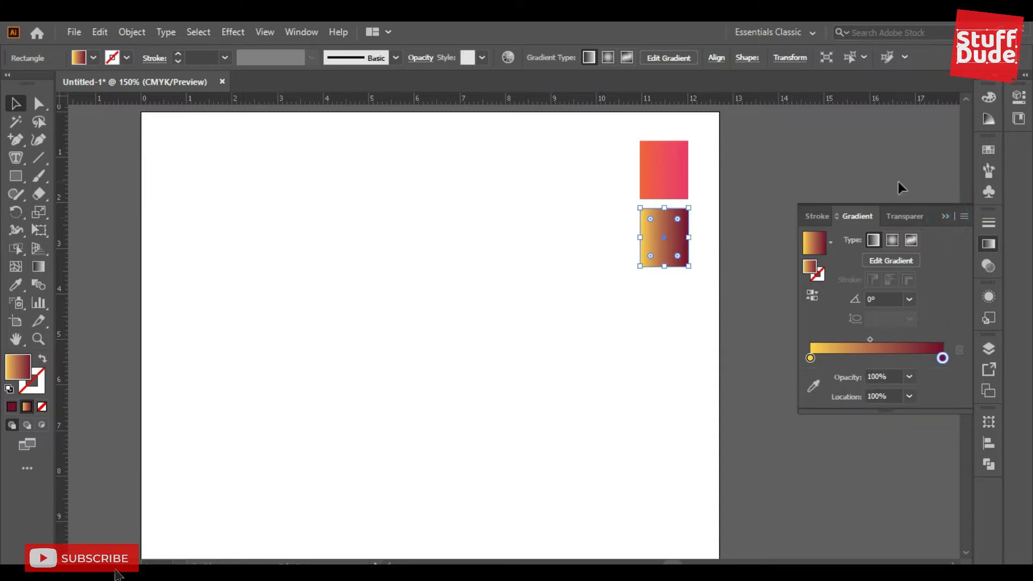
{"action": "left_click", "coordinate": [947, 213]}
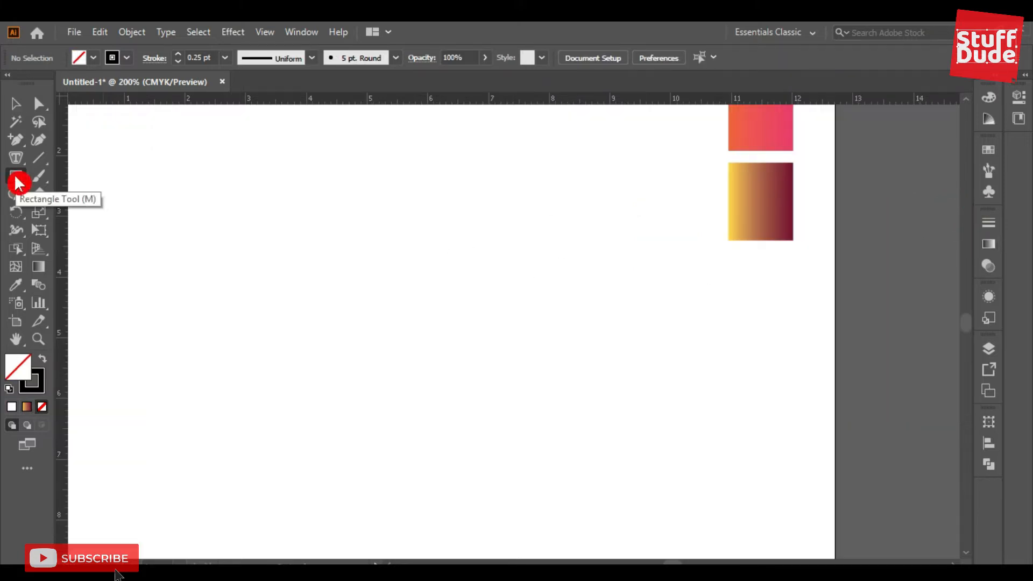
Create a rectangle 1.5 cm wide and 3 cm high in the middle of the artboard
{"action": "left_click", "coordinate": [15, 176]}
{"action": "left_click", "coordinate": [349, 191]}
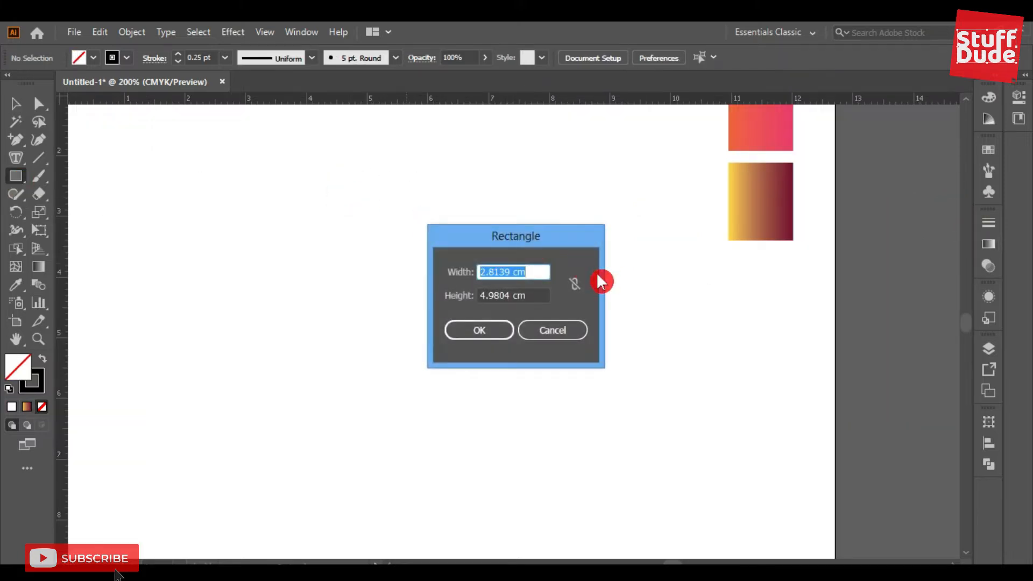
{"action": "type", "text": "1.5"}
{"action": "key", "text": "Tab"}
{"action": "type", "text": "6"}
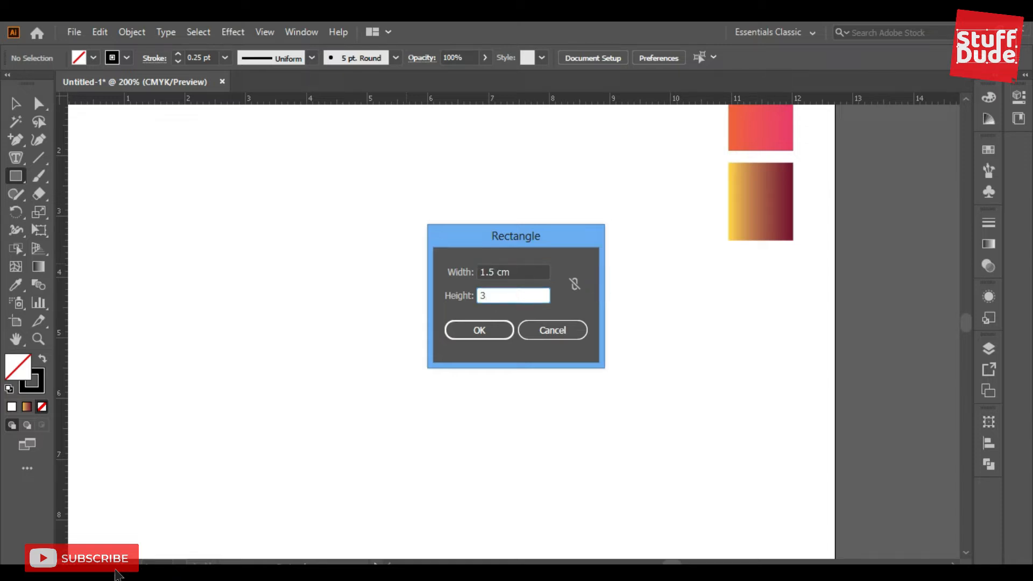
{"action": "key", "text": "Return"}
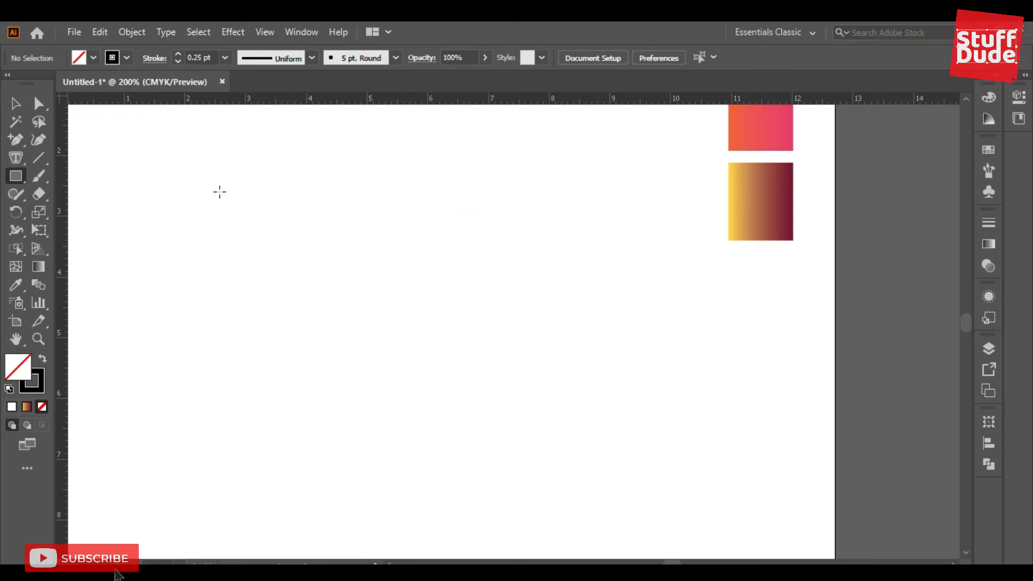
Move the rectangle slightly down and left, and round all its corners to the maximum 0.75 cm radius
{"action": "left_click", "coordinate": [16, 103]}
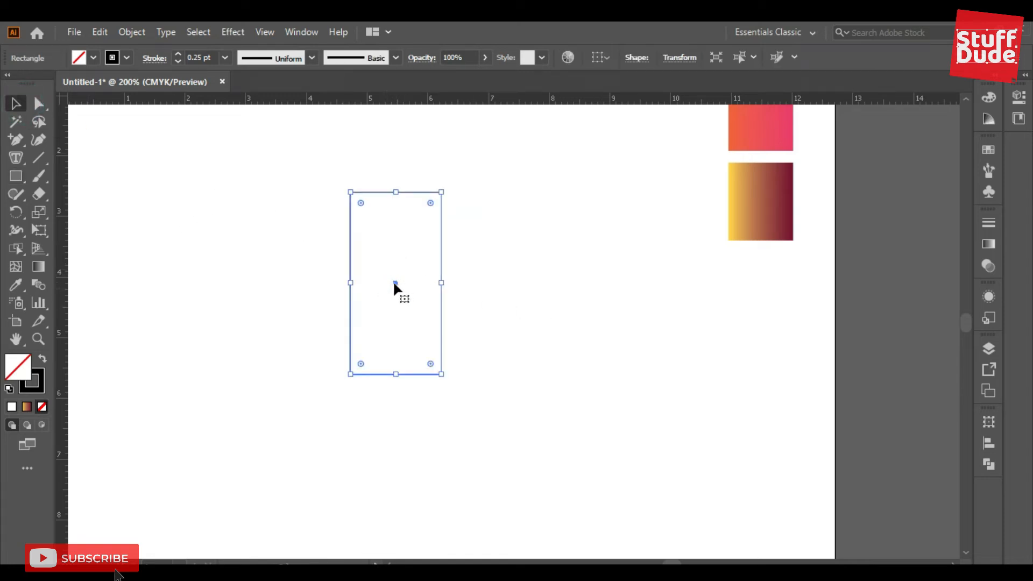
{"action": "left_click_drag", "start_coordinate": [395, 283], "coordinate": [370, 302]}
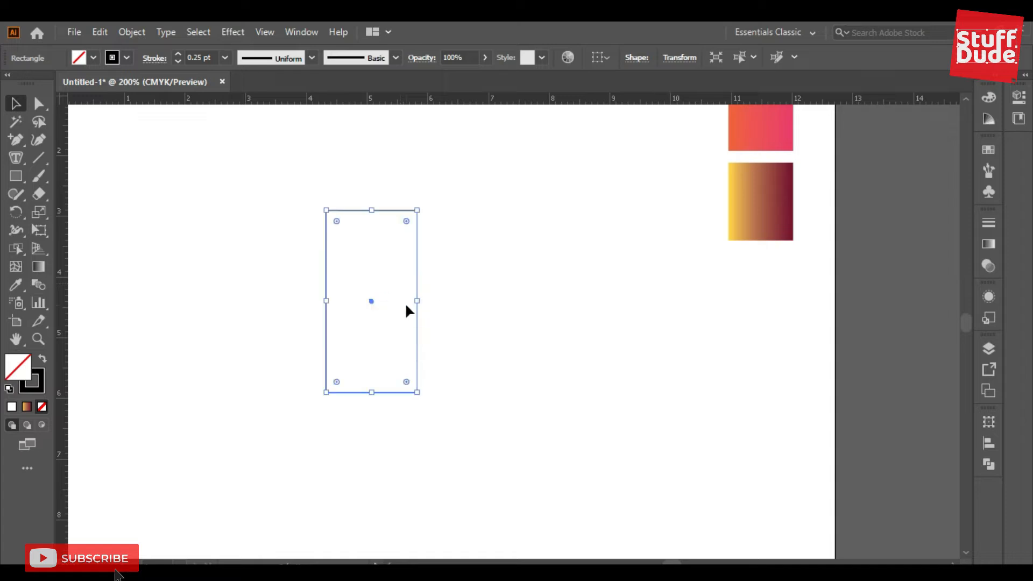
{"action": "left_click_drag", "start_coordinate": [404, 220], "coordinate": [438, 329]}
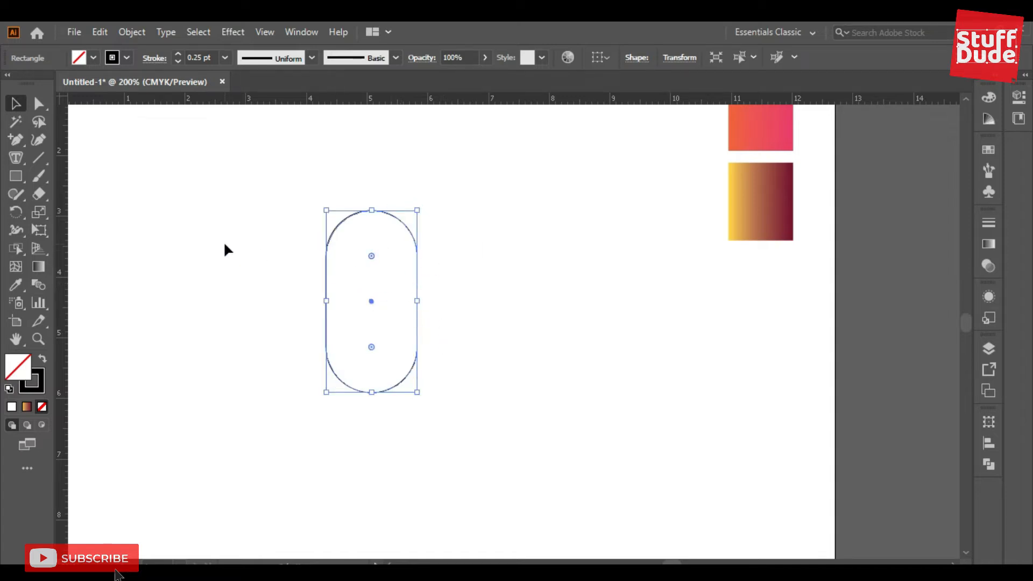
Delete the bottom anchor point of the rounded shape to leave an open arch
{"action": "left_click_drag", "start_coordinate": [38, 103], "coordinate": [110, 113]}
{"action": "left_click_drag", "start_coordinate": [356, 431], "coordinate": [390, 378]}
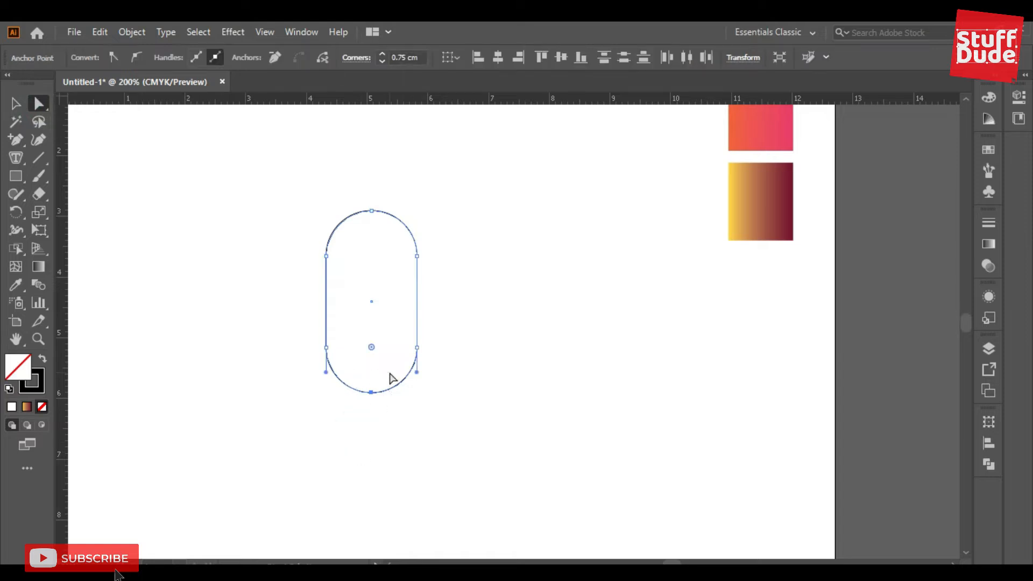
{"action": "key", "text": "Delete"}
{"action": "key", "text": "v"}
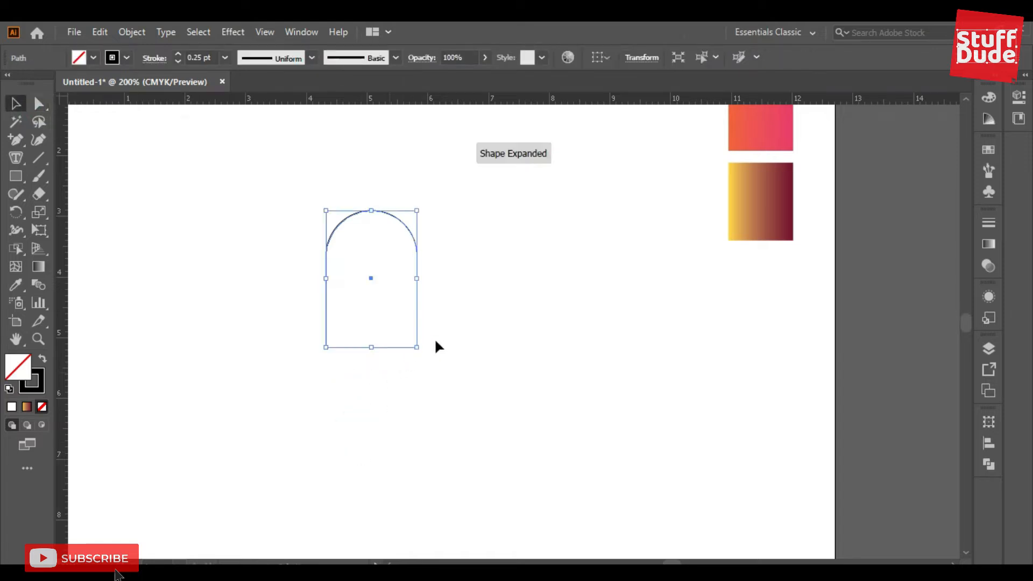
Offset the open arch path by 0.1 cm with Miter joins and a miter limit of 4
{"action": "left_click", "coordinate": [129, 33]}
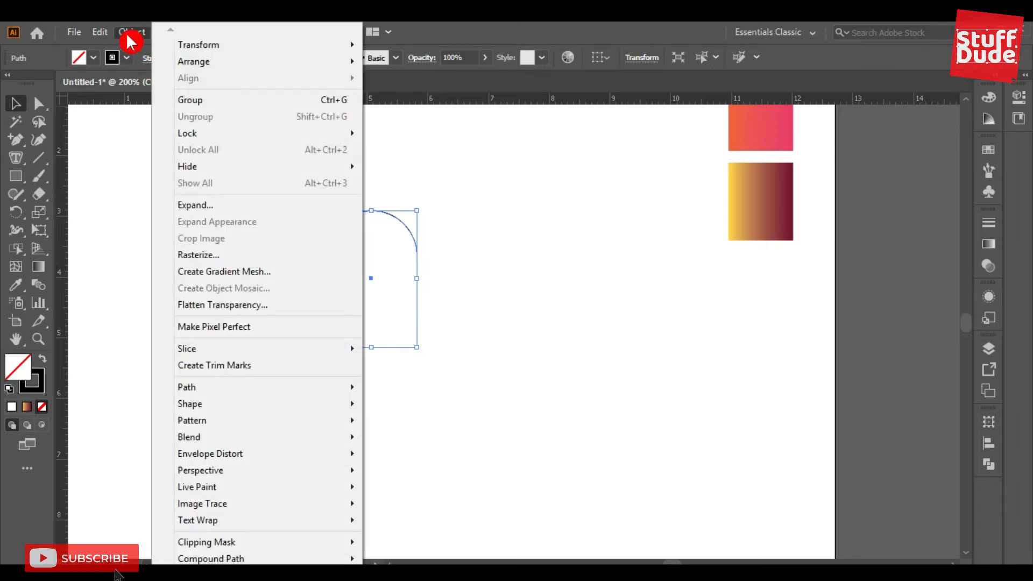
{"action": "mouse_move", "coordinate": [209, 392]}
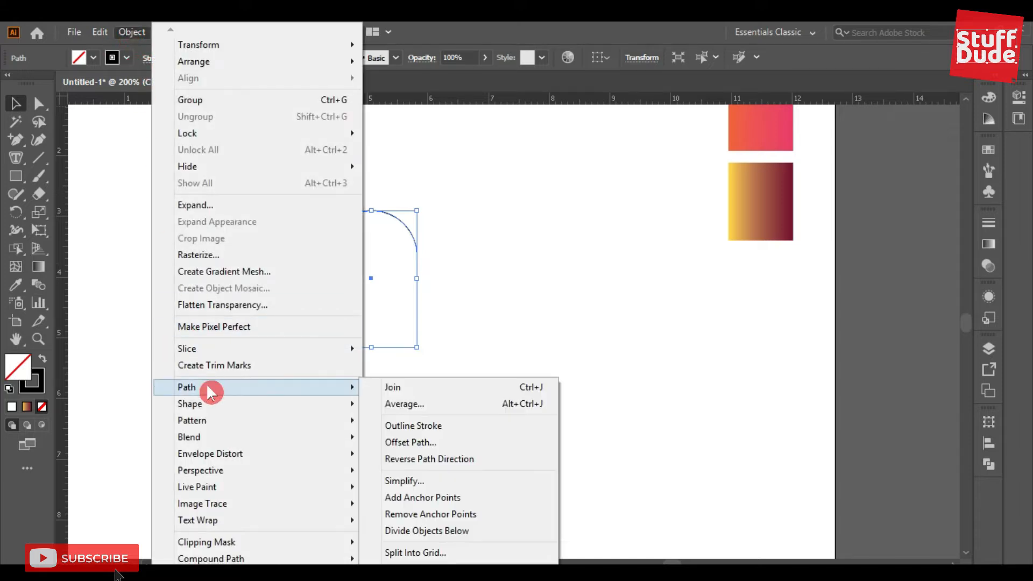
{"action": "left_click", "coordinate": [436, 442]}
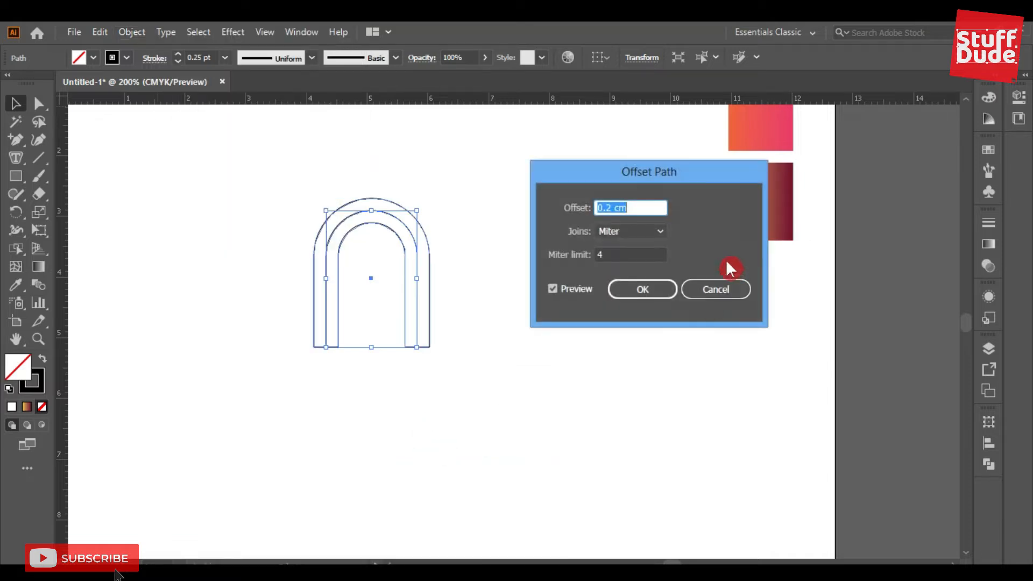
{"action": "type", "text": "1"}
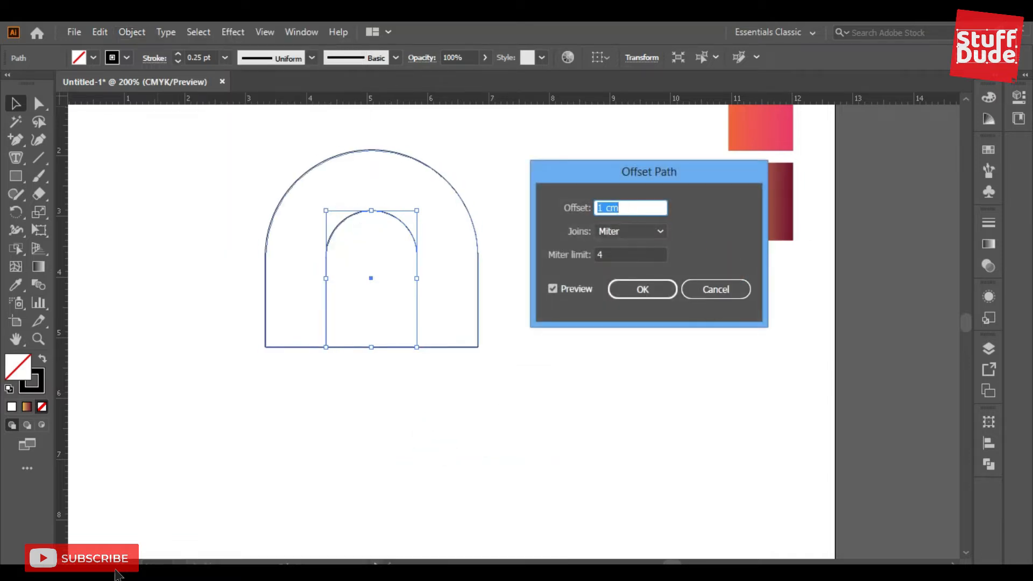
{"action": "type", "text": "0."}
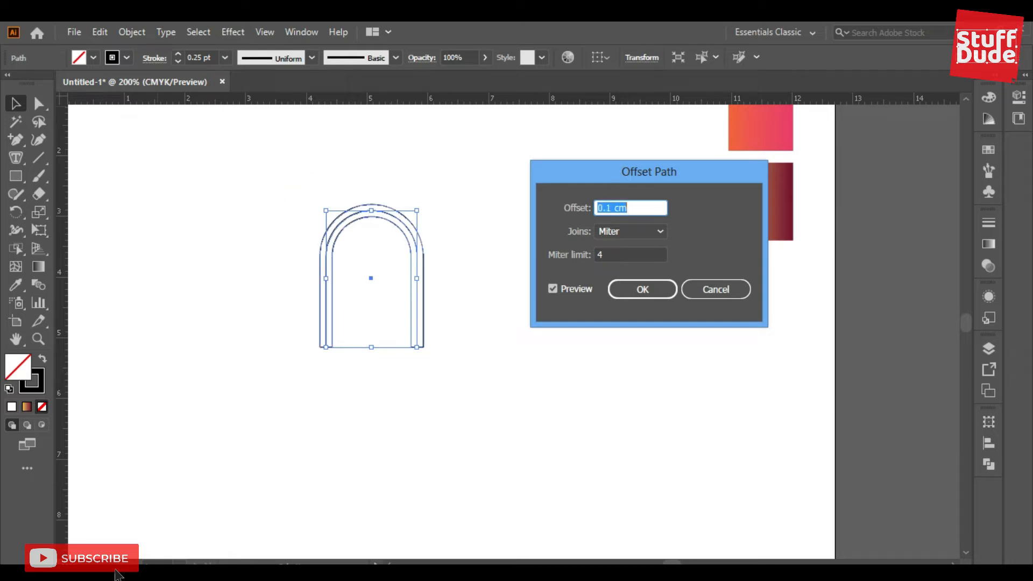
{"action": "left_click", "coordinate": [651, 288]}
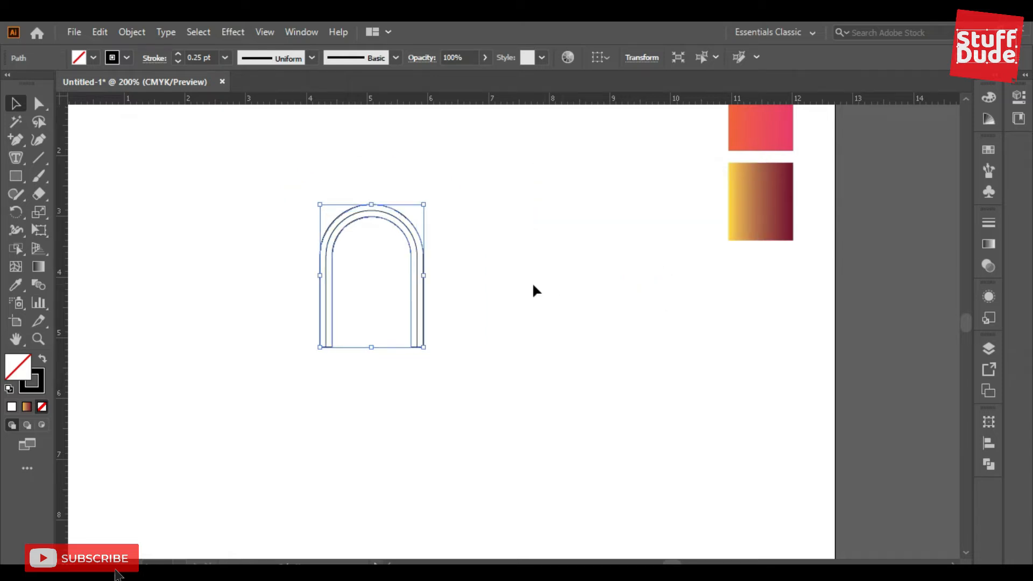
Delete the original arch line running between the inner and outer offset outlines
{"action": "left_click", "coordinate": [497, 261]}
{"action": "left_click", "coordinate": [413, 235]}
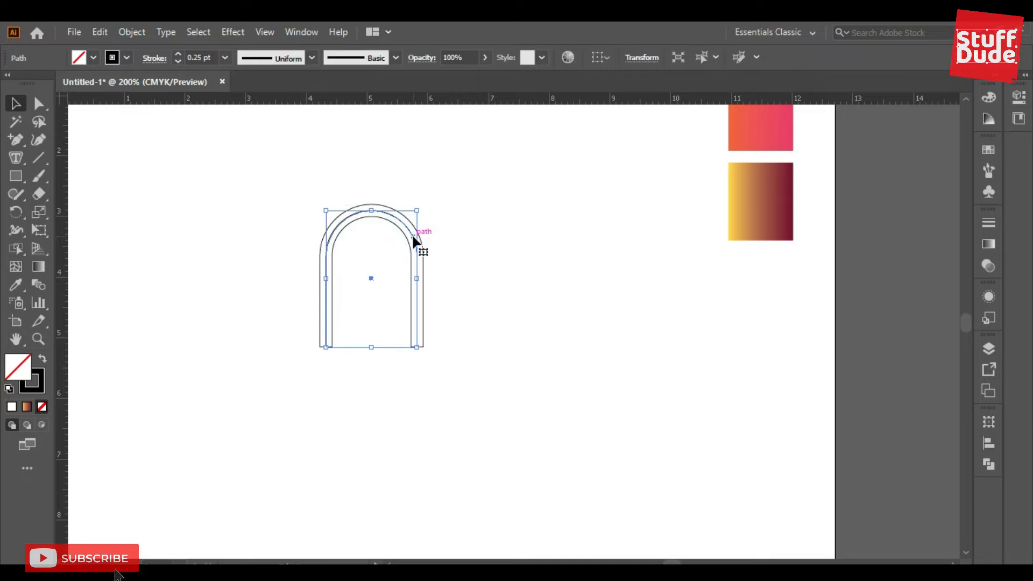
{"action": "key", "text": "Delete"}
Select the remaining arch outline and rotate it by 45°
{"action": "left_click_drag", "start_coordinate": [461, 226], "coordinate": [396, 273]}
{"action": "left_click", "coordinate": [641, 57]}
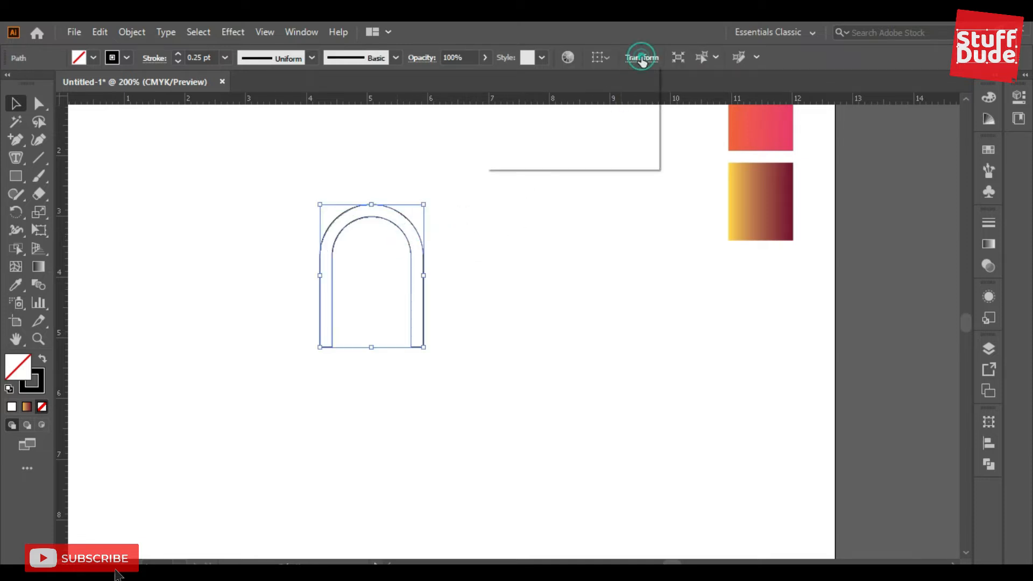
{"action": "left_click_drag", "start_coordinate": [548, 120], "coordinate": [511, 136]}
{"action": "type", "text": "45"}
{"action": "key", "text": "Return"}
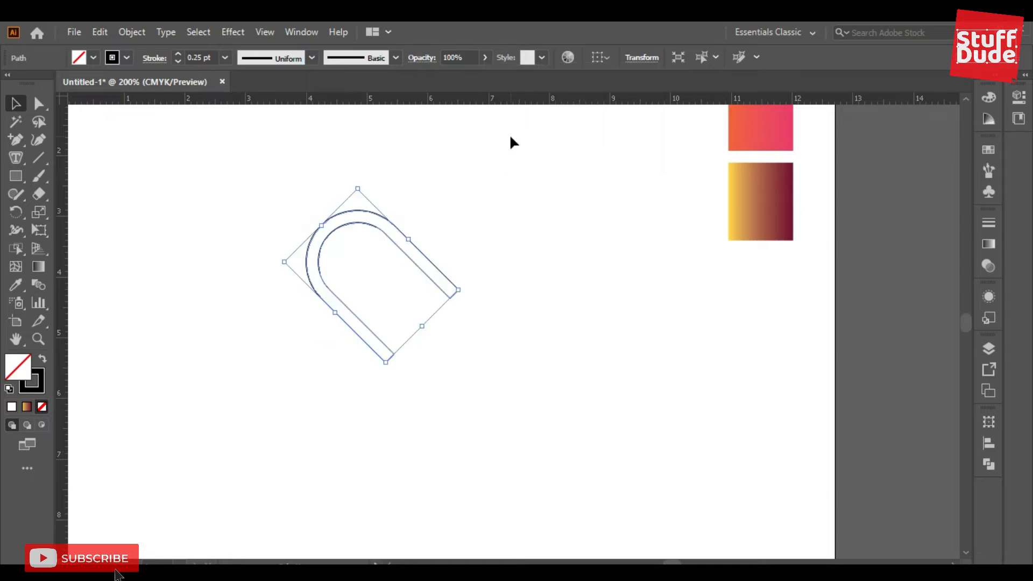
Duplicate the rotated arch up and to the right by one band width, so its straight bands adjoin the original's
{"action": "key", "text": "ctrl+="}
{"action": "left_click_drag", "start_coordinate": [543, 224], "coordinate": [409, 328]}
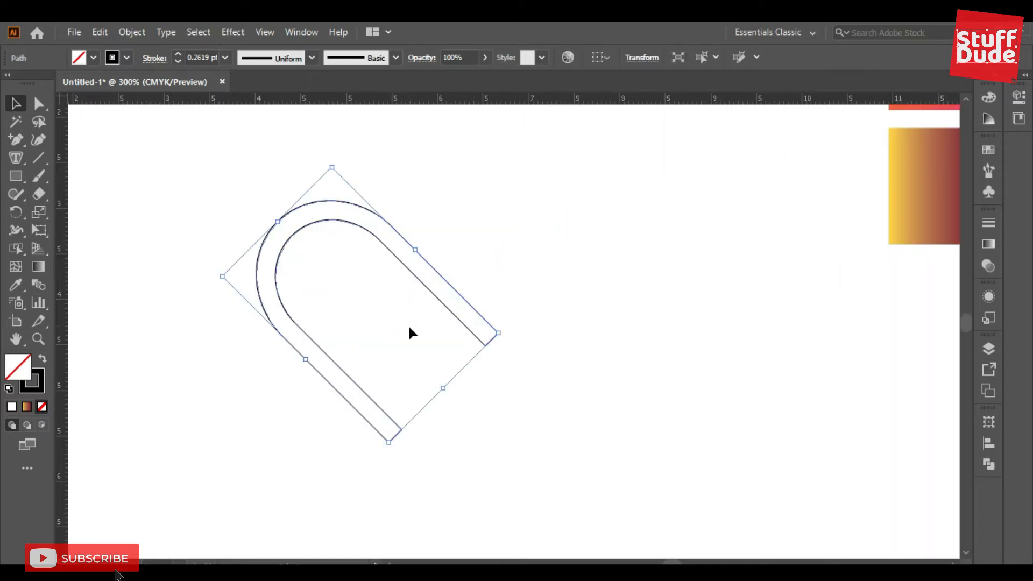
{"action": "left_click_drag", "start_coordinate": [344, 371], "coordinate": [354, 359]}
{"action": "left_click", "coordinate": [603, 291]}
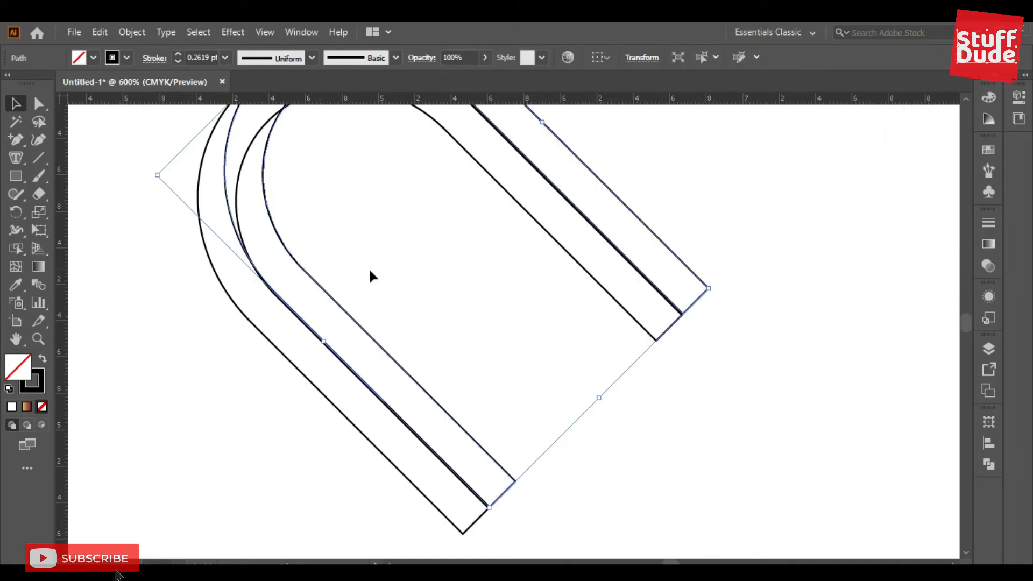
Select both arch outlines and reflect a copy of them across the vertical axis to form overlapping heart lobes
{"action": "left_click", "coordinate": [496, 289], "text": "ctrl+alt"}
{"action": "left_click", "coordinate": [496, 288], "text": "ctrl+alt"}
{"action": "left_click_drag", "start_coordinate": [498, 298], "coordinate": [309, 219]}
{"action": "left_click_drag", "start_coordinate": [461, 177], "coordinate": [204, 344]}
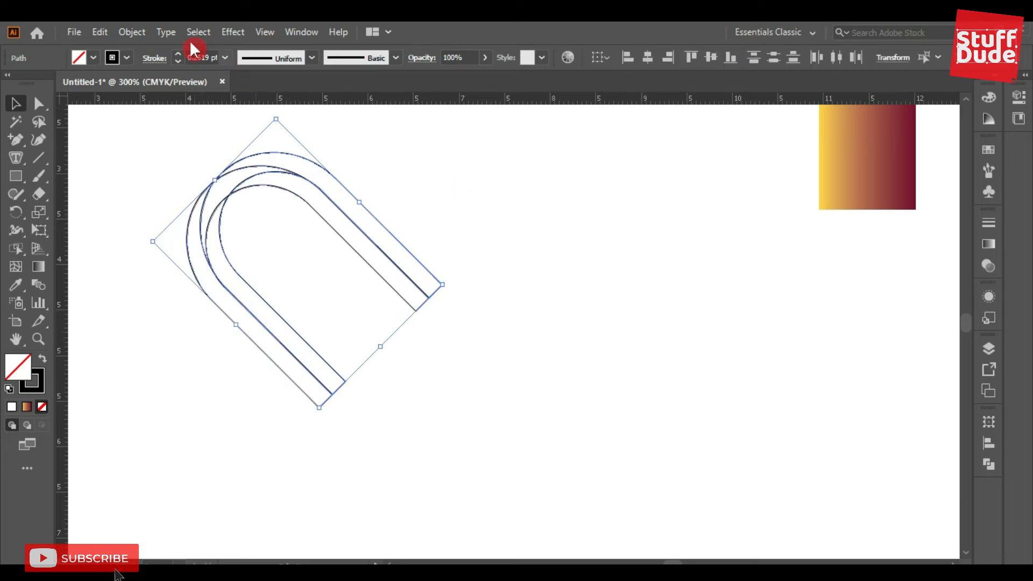
{"action": "left_click", "coordinate": [142, 33]}
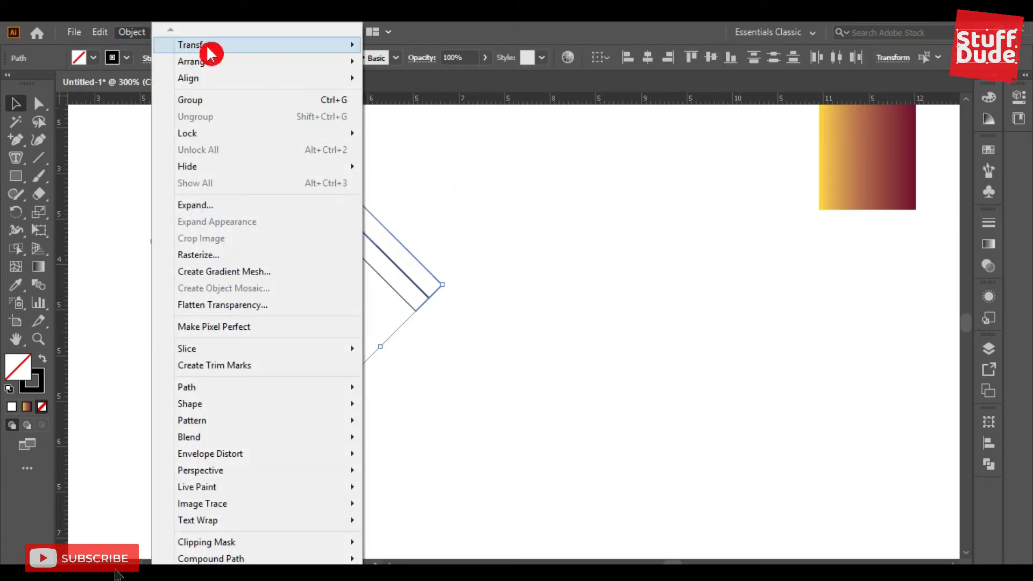
{"action": "mouse_move", "coordinate": [208, 48]}
{"action": "left_click", "coordinate": [455, 103]}
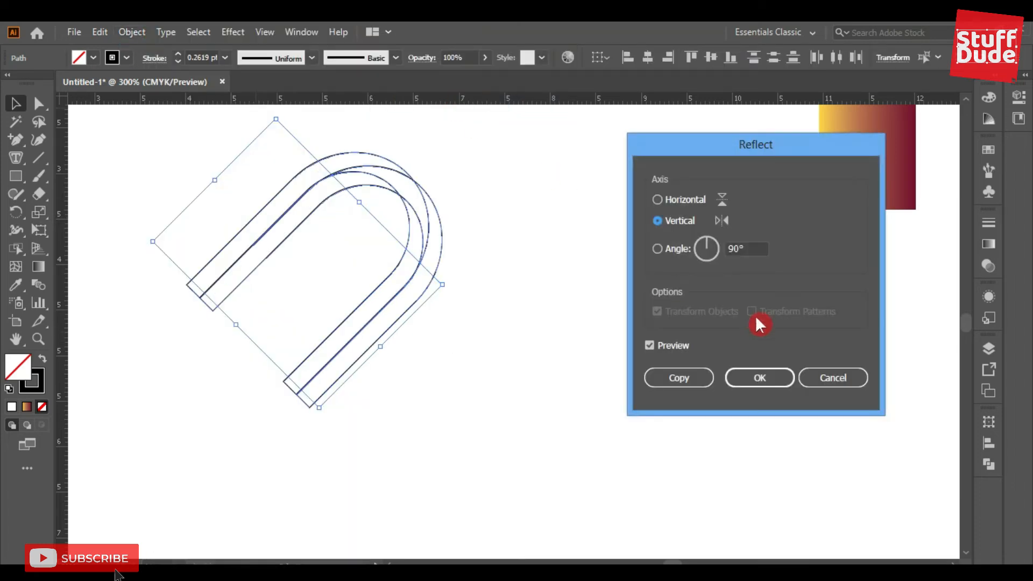
{"action": "left_click", "coordinate": [682, 377]}
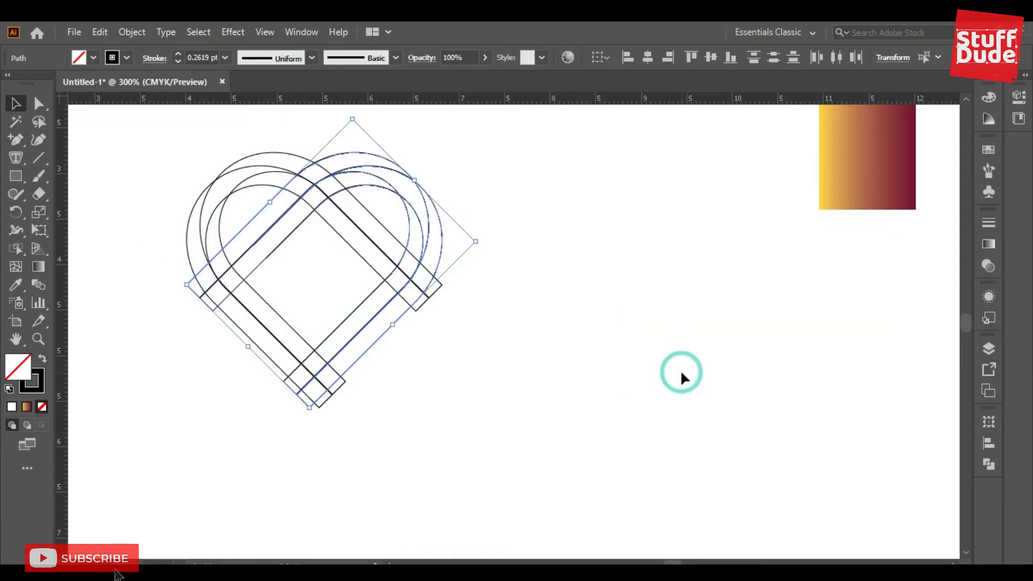
{"action": "key", "text": "space"}
{"action": "left_click_drag", "start_coordinate": [566, 237], "coordinate": [616, 256]}
{"action": "left_click", "coordinate": [596, 226]}
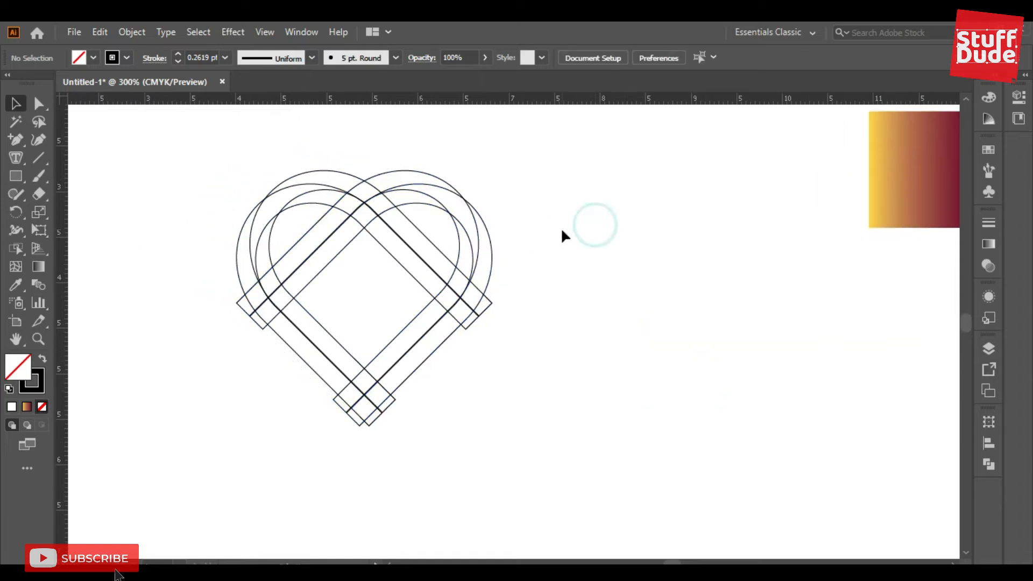
Select all the outlines and use Shape Builder to trim the band ends protruding at the heart's right, bottom and left corners
{"action": "left_click_drag", "start_coordinate": [193, 159], "coordinate": [511, 422]}
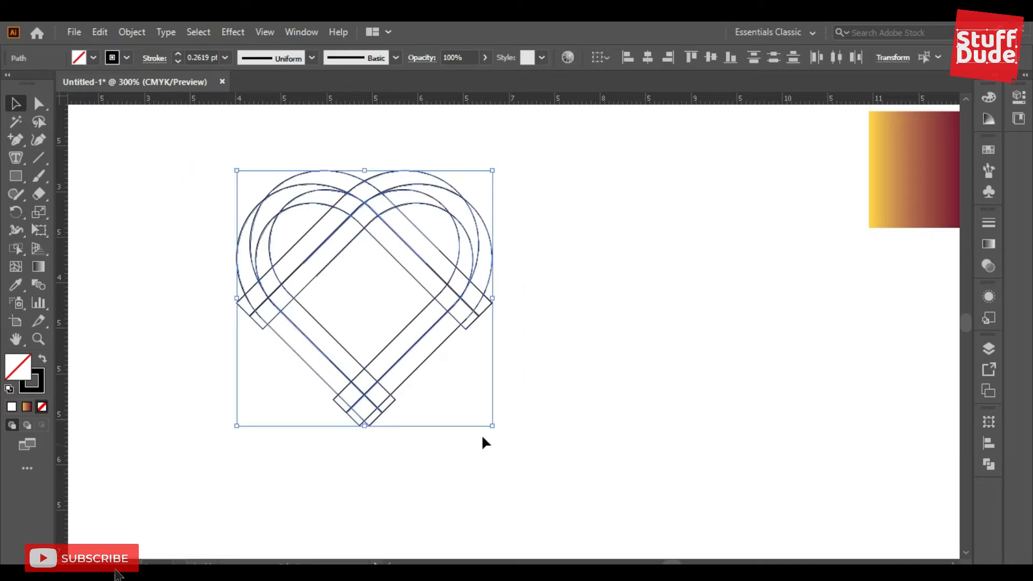
{"action": "mouse_move", "coordinate": [16, 248]}
{"action": "left_mouse_down"}
{"action": "mouse_move", "coordinate": [47, 245]}
{"action": "mouse_move", "coordinate": [94, 285]}
{"action": "mouse_move", "coordinate": [98, 252]}
{"action": "left_mouse_up"}
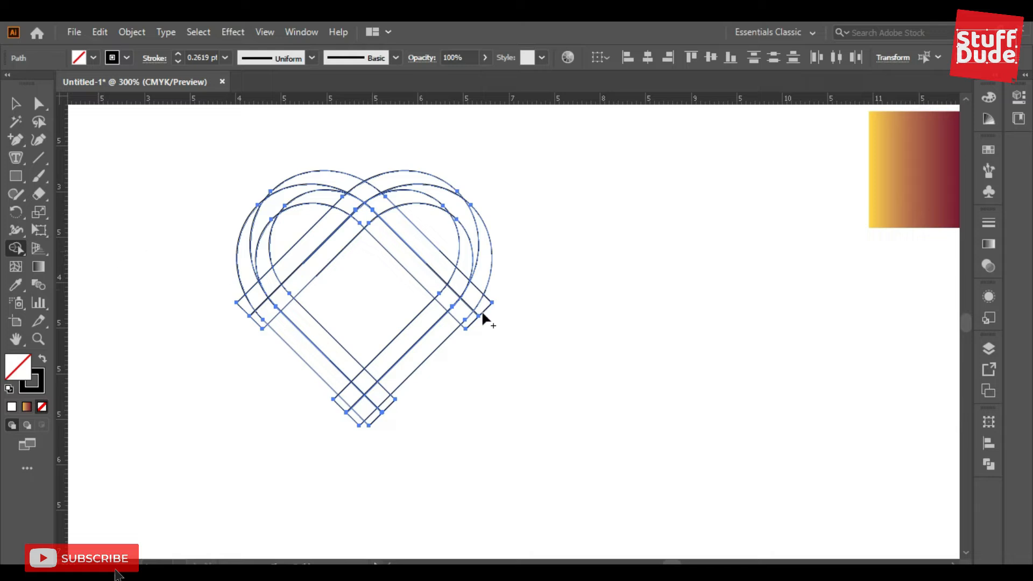
{"action": "left_click", "coordinate": [430, 381], "text": "ctrl"}
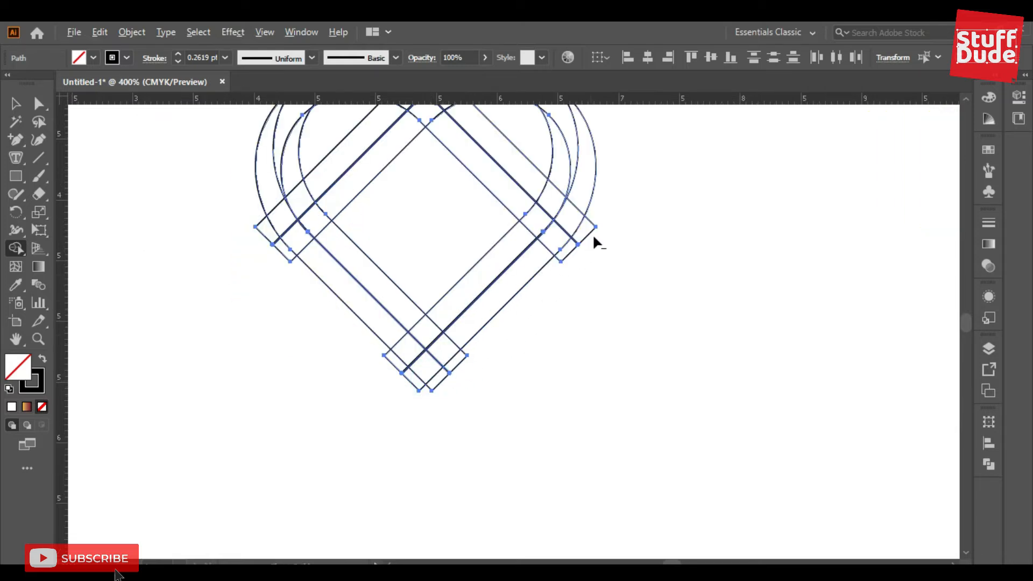
{"action": "left_click_drag", "start_coordinate": [594, 221], "coordinate": [556, 278]}
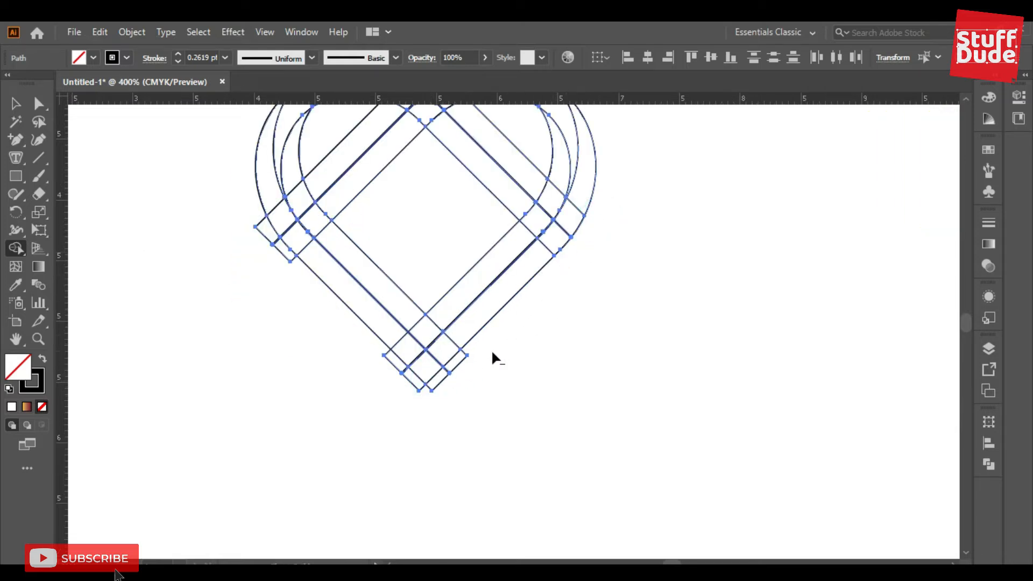
{"action": "mouse_move", "coordinate": [469, 350]}
{"action": "left_mouse_down"}
{"action": "mouse_move", "coordinate": [429, 400]}
{"action": "mouse_move", "coordinate": [449, 371]}
{"action": "left_mouse_up"}
{"action": "left_click_drag", "start_coordinate": [413, 397], "coordinate": [373, 381]}
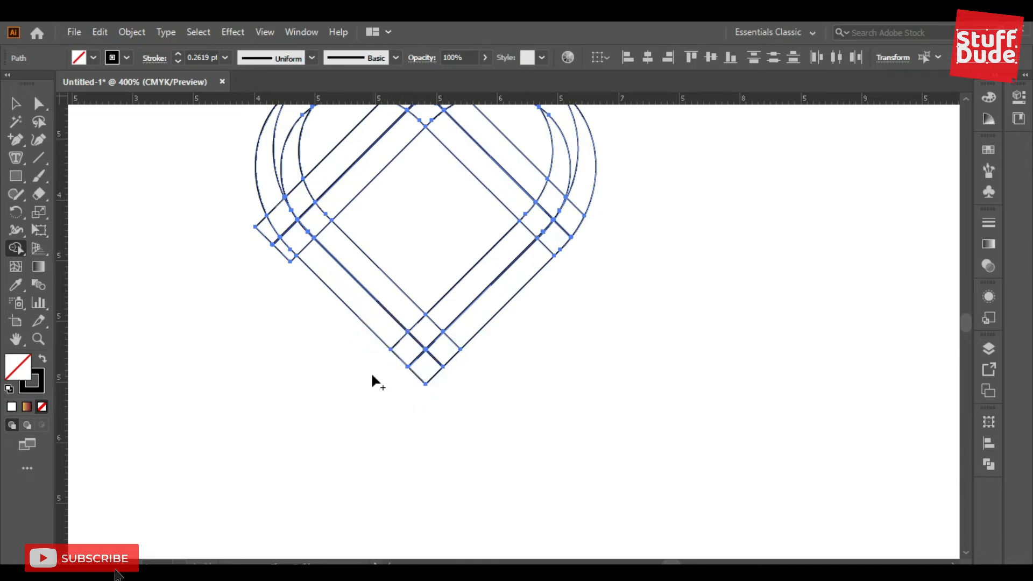
{"action": "left_click", "coordinate": [425, 374], "text": "alt"}
{"action": "scroll", "coordinate": [458, 389], "scroll_direction": "up", "scroll_amount": 4}
{"action": "left_click_drag", "start_coordinate": [293, 337], "coordinate": [246, 292]}
{"action": "scroll", "coordinate": [329, 363], "scroll_direction": "up", "scroll_amount": 1}
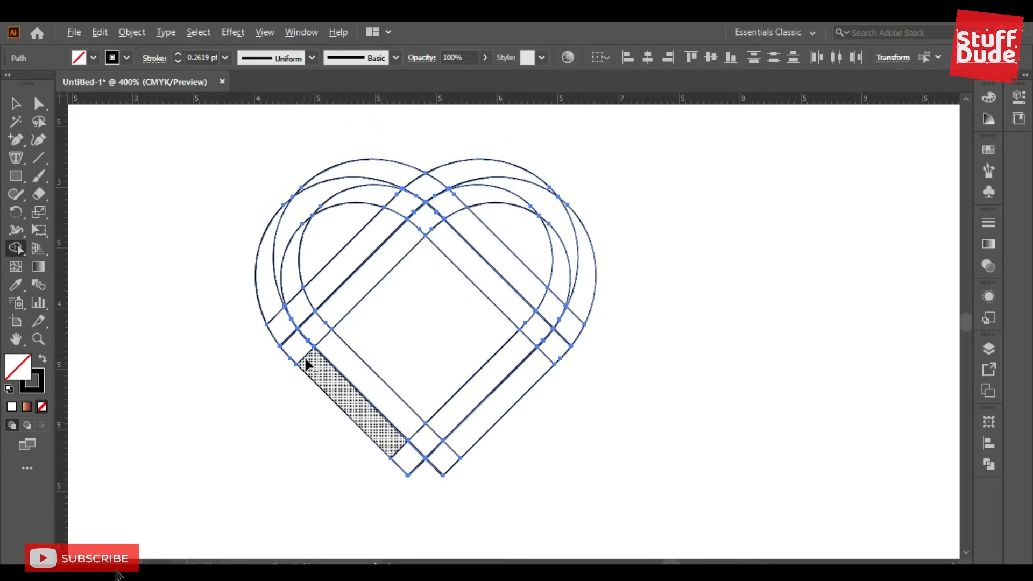
Merge the left outer band and erase the straight lines crossing the heart's interior and left band with Shape Builder
{"action": "left_click", "coordinate": [291, 336], "text": "alt"}
{"action": "left_click", "coordinate": [277, 314], "text": "alt"}
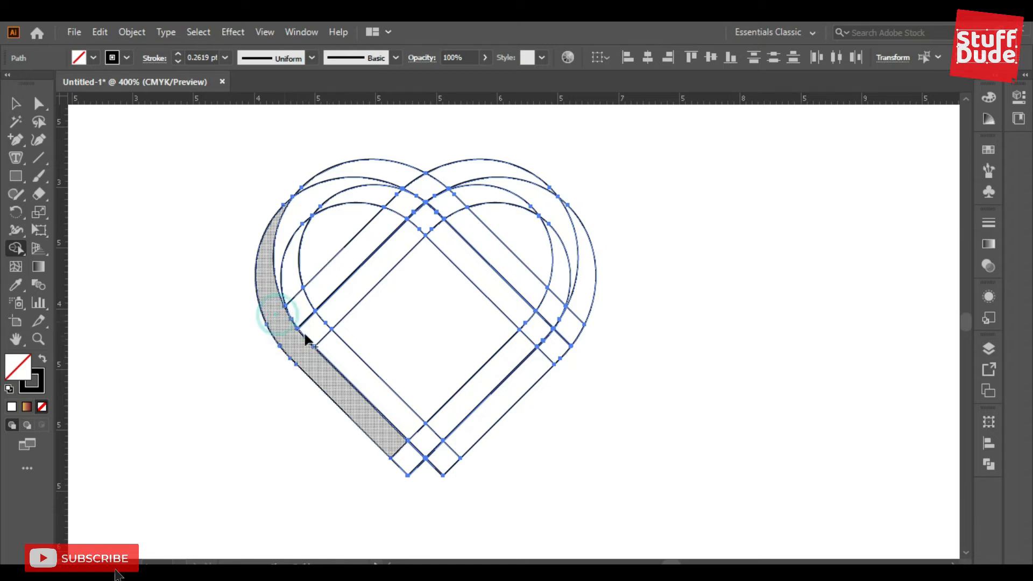
{"action": "left_click", "coordinate": [400, 449], "text": "alt"}
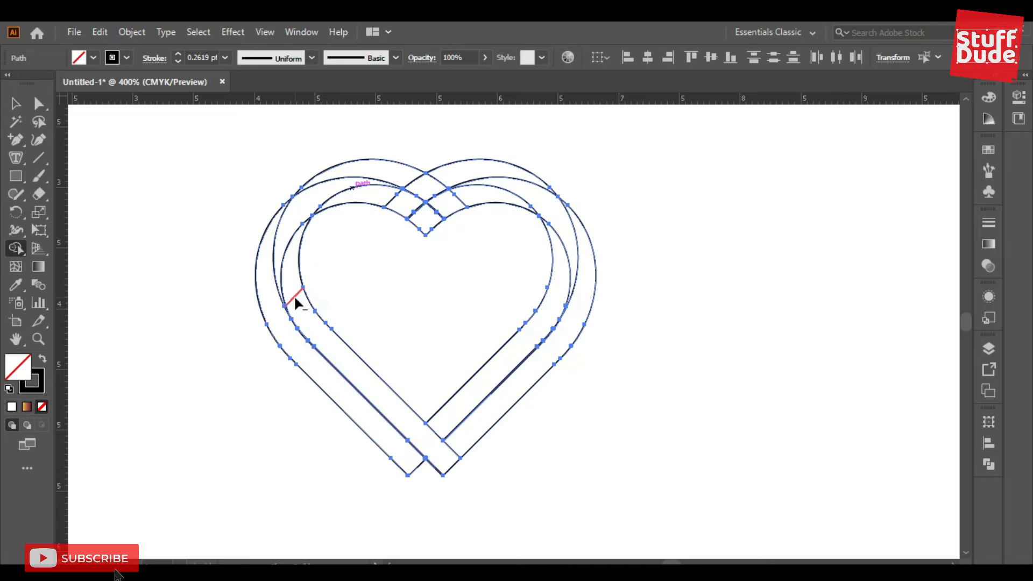
{"action": "left_click", "coordinate": [295, 299], "text": "alt"}
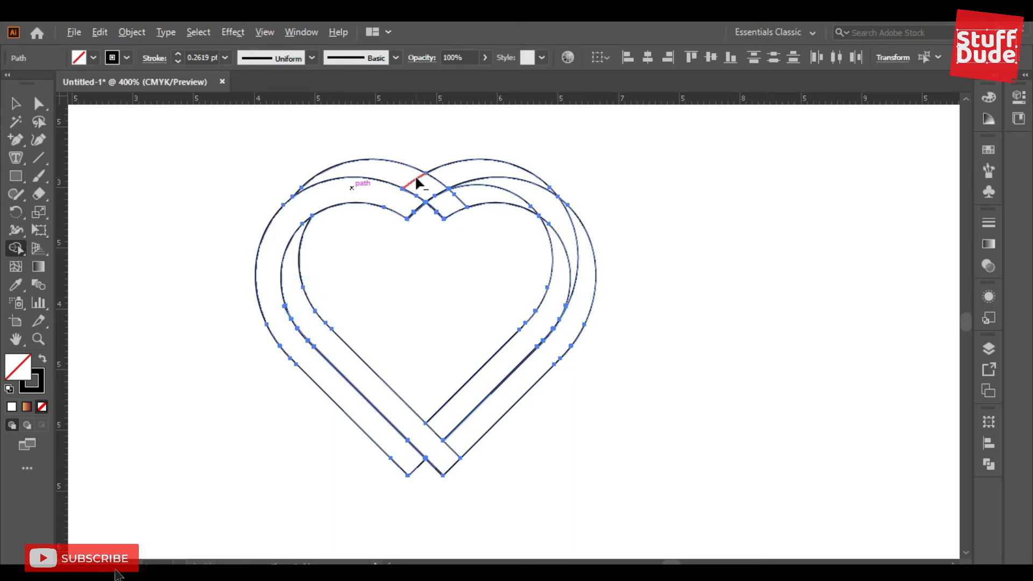
Remove the overlapping segments at the heart's top crossing and inside the right lobe's bands
{"action": "left_click", "coordinate": [416, 178], "text": "alt"}
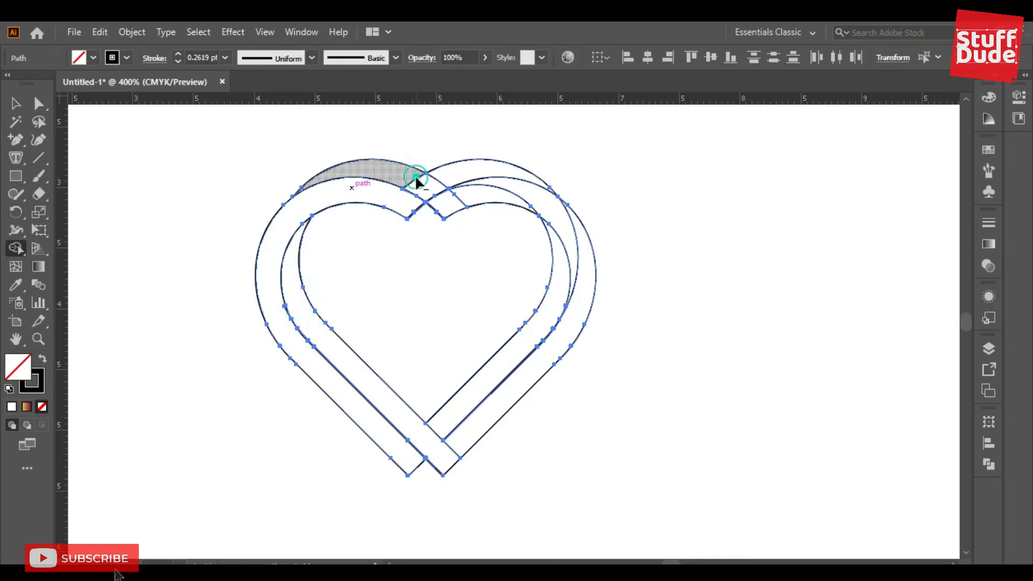
{"action": "left_click", "coordinate": [431, 197], "text": "alt"}
{"action": "left_click", "coordinate": [438, 193], "text": "alt"}
{"action": "left_click", "coordinate": [432, 197], "text": "alt"}
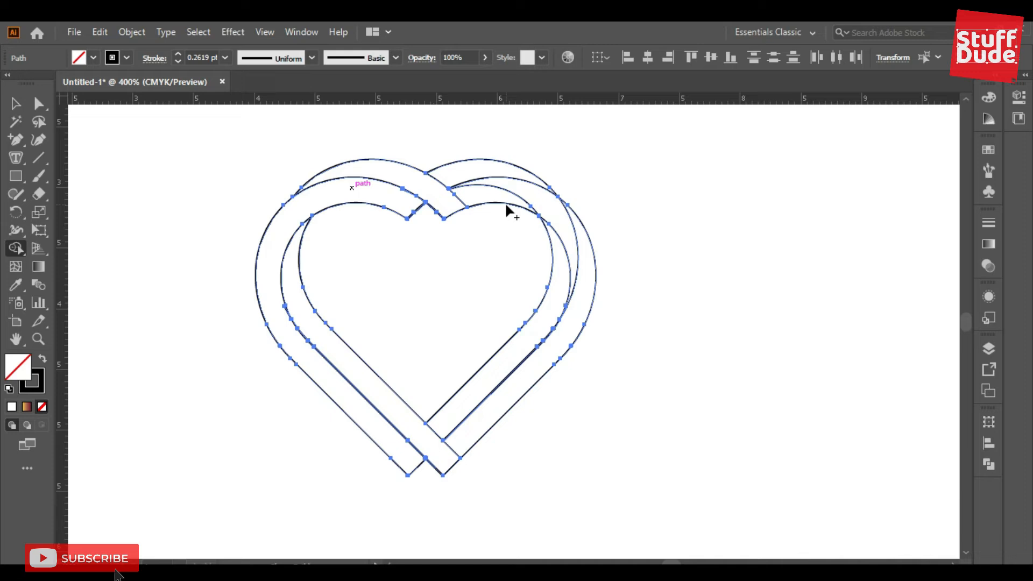
{"action": "left_click", "coordinate": [510, 174], "text": "alt"}
{"action": "left_click", "coordinate": [556, 232], "text": "alt"}
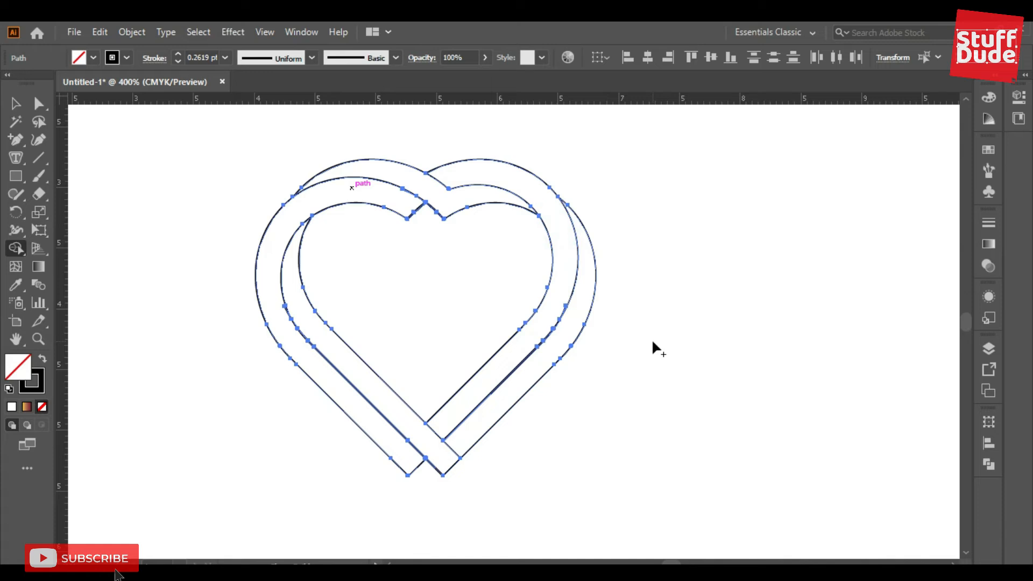
Remove the leftover segment near the top notch and the line crossing the band at the bottom tip, leaving the heart deselected
{"action": "left_click", "coordinate": [495, 307], "text": "alt"}
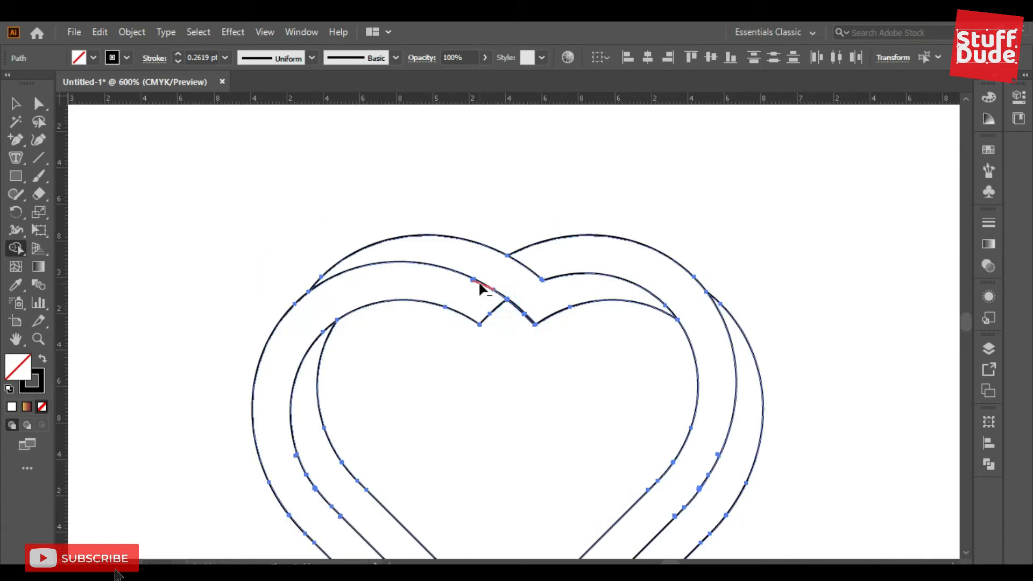
{"action": "left_click", "coordinate": [479, 283], "text": "alt"}
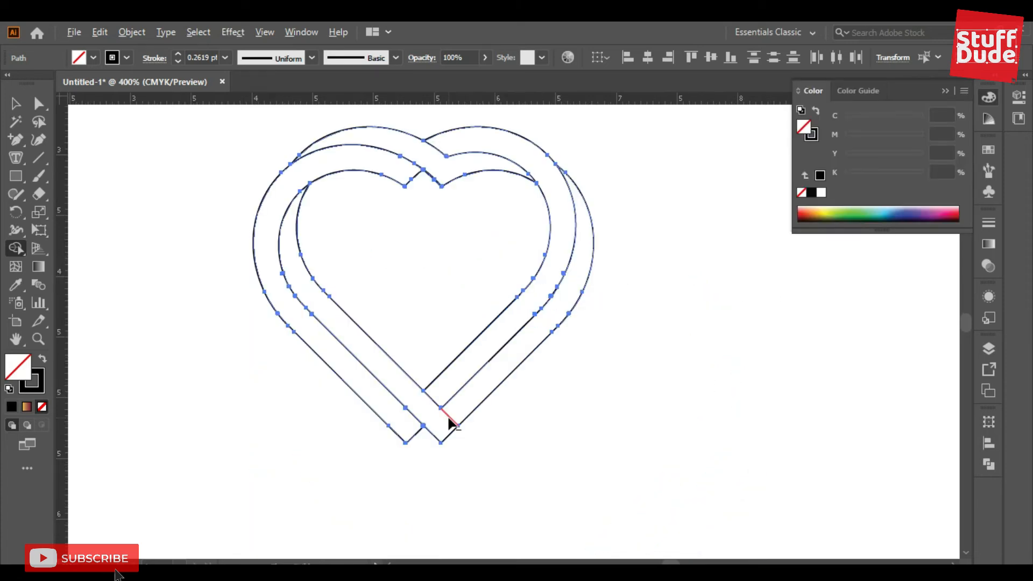
{"action": "left_click", "coordinate": [450, 423], "text": "alt"}
{"action": "key", "text": "v"}
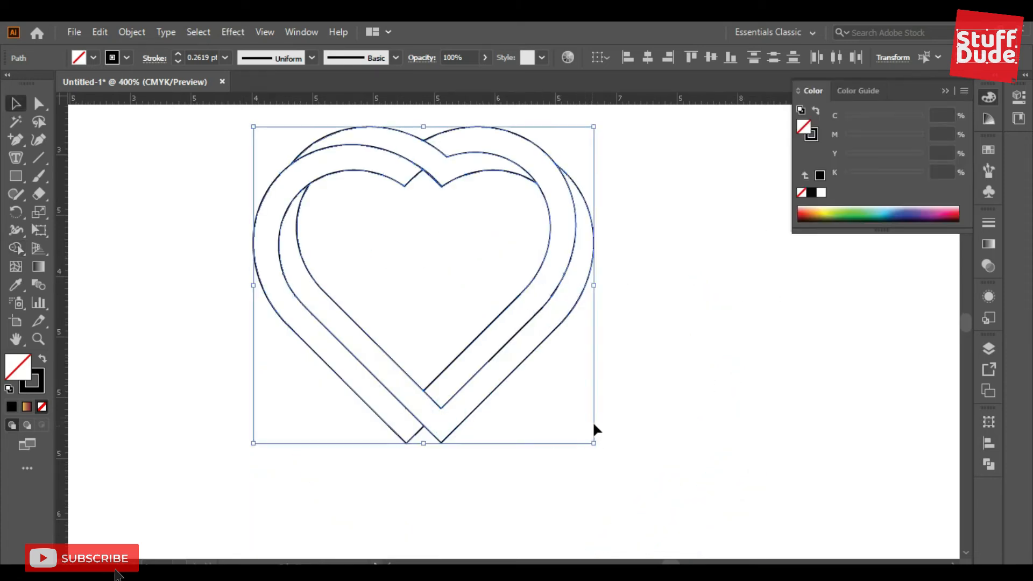
{"action": "left_click", "coordinate": [653, 360]}
{"action": "left_click_drag", "start_coordinate": [636, 242], "coordinate": [648, 297]}
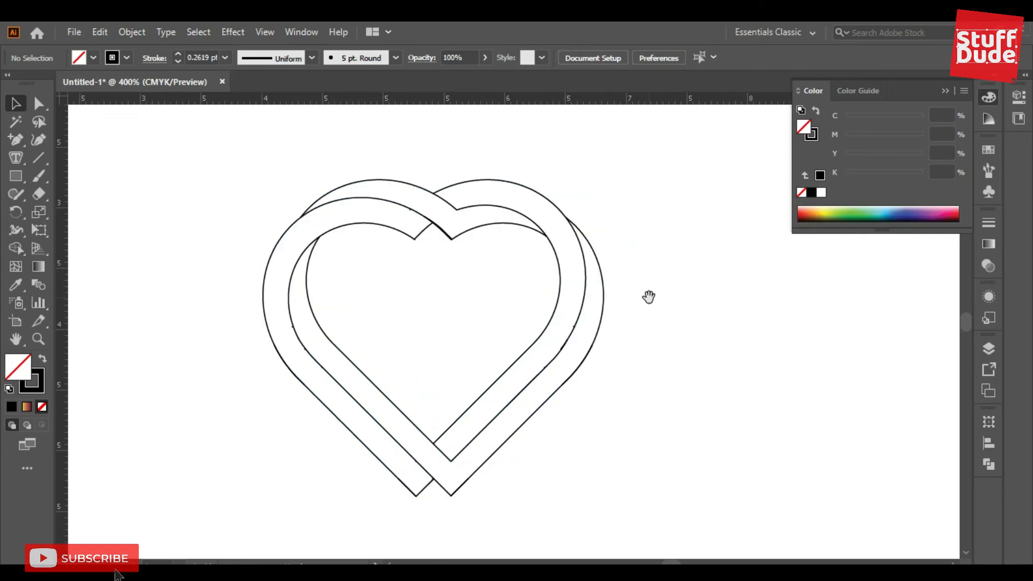
Select the whole heart and fill its front band and right outer band with the orange-pink gradient using Live Paint
{"action": "left_click_drag", "start_coordinate": [211, 165], "coordinate": [634, 509]}
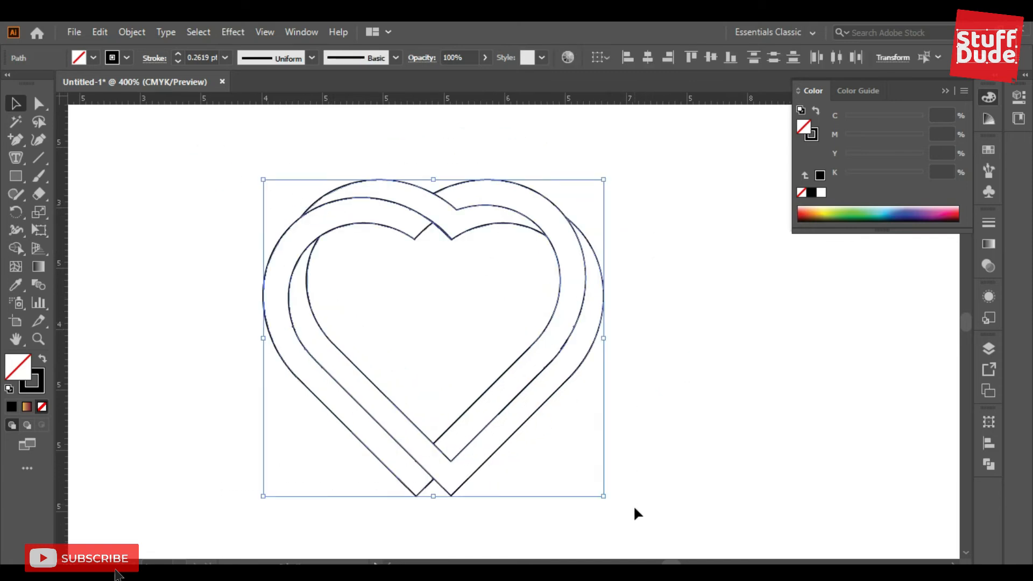
{"action": "left_click", "coordinate": [21, 254]}
{"action": "left_click", "coordinate": [65, 265]}
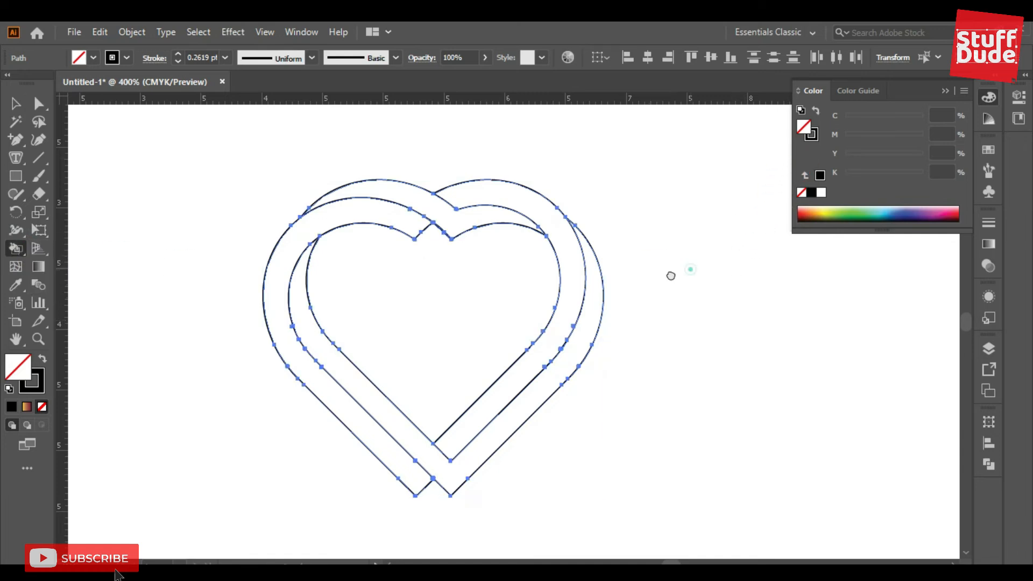
{"action": "left_click_drag", "start_coordinate": [690, 269], "coordinate": [546, 305]}
{"action": "left_click", "coordinate": [665, 275], "text": "ctrl+alt"}
{"action": "left_click_drag", "start_coordinate": [659, 277], "coordinate": [693, 258]}
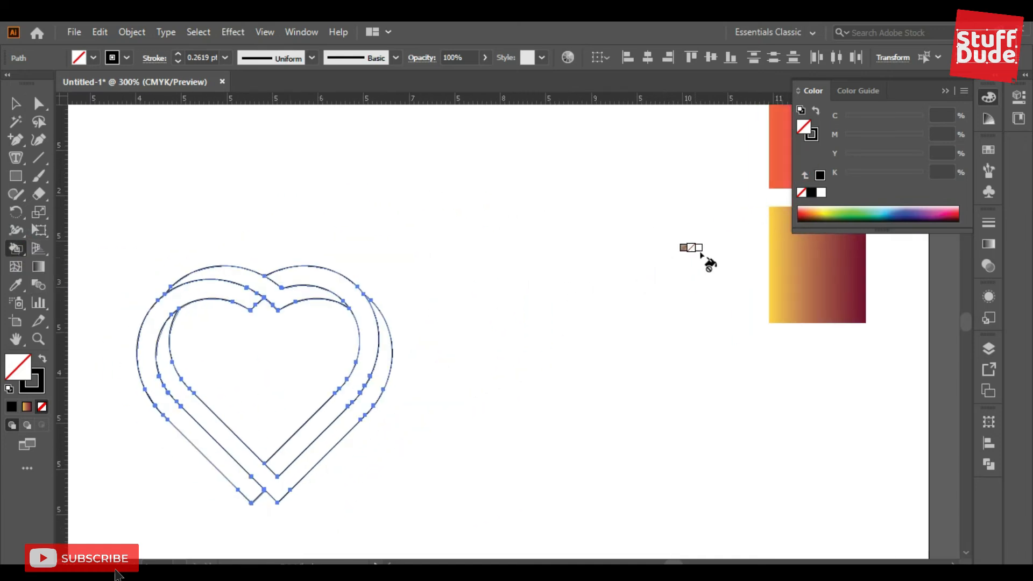
{"action": "left_click", "coordinate": [771, 151], "text": "alt"}
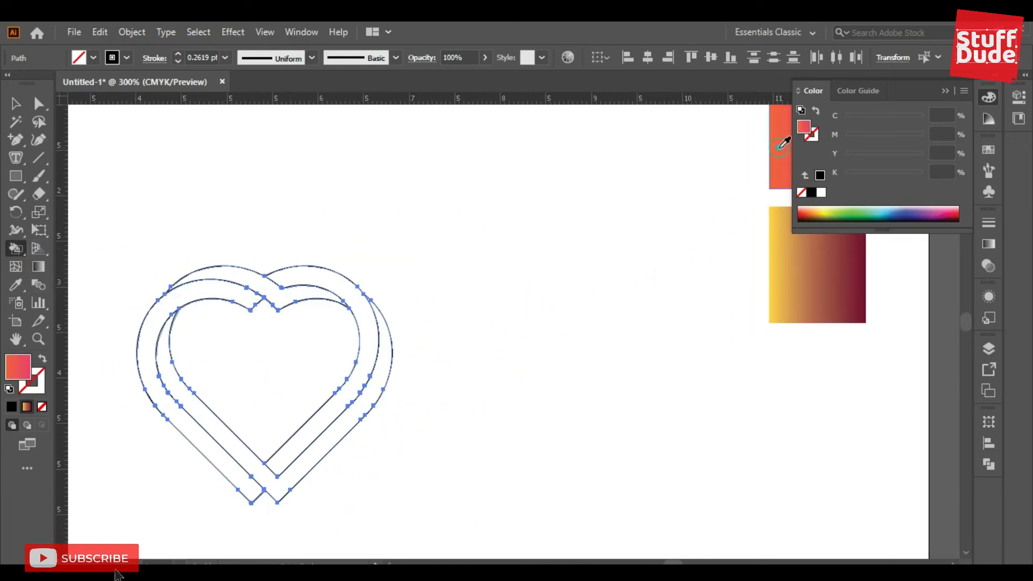
{"action": "left_click", "coordinate": [288, 289]}
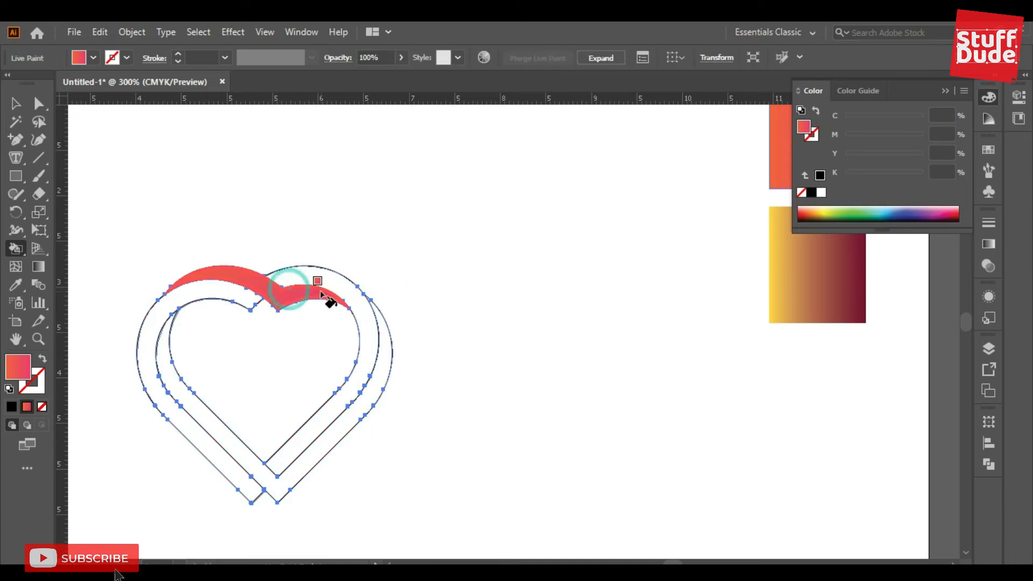
{"action": "left_click", "coordinate": [385, 386]}
Sample the yellow-maroon gradient and paint the right inner band and the left outer band with it
{"action": "left_click", "coordinate": [787, 269], "text": "alt"}
{"action": "left_click", "coordinate": [324, 280]}
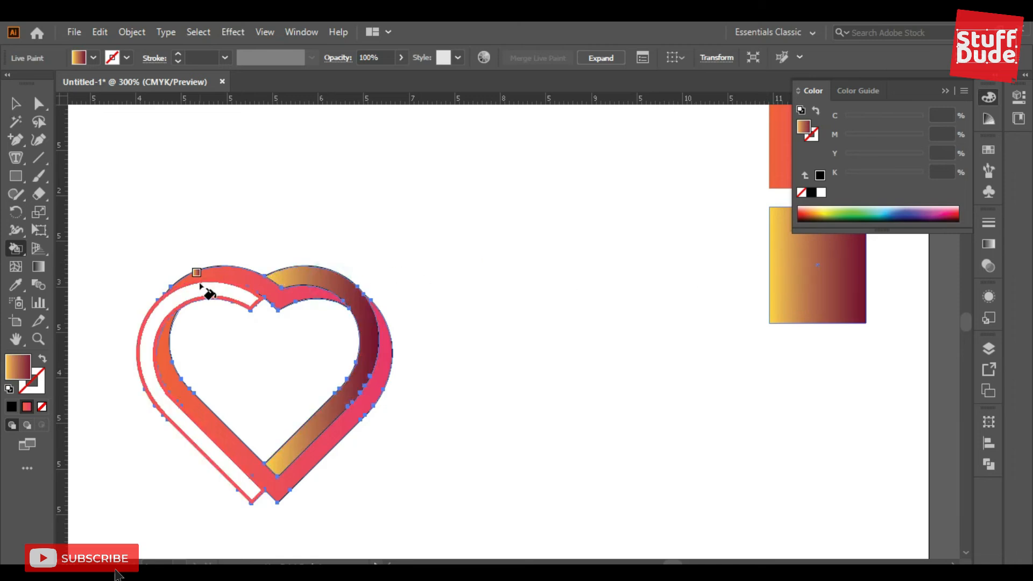
{"action": "left_click", "coordinate": [199, 282]}
{"action": "left_click", "coordinate": [16, 103]}
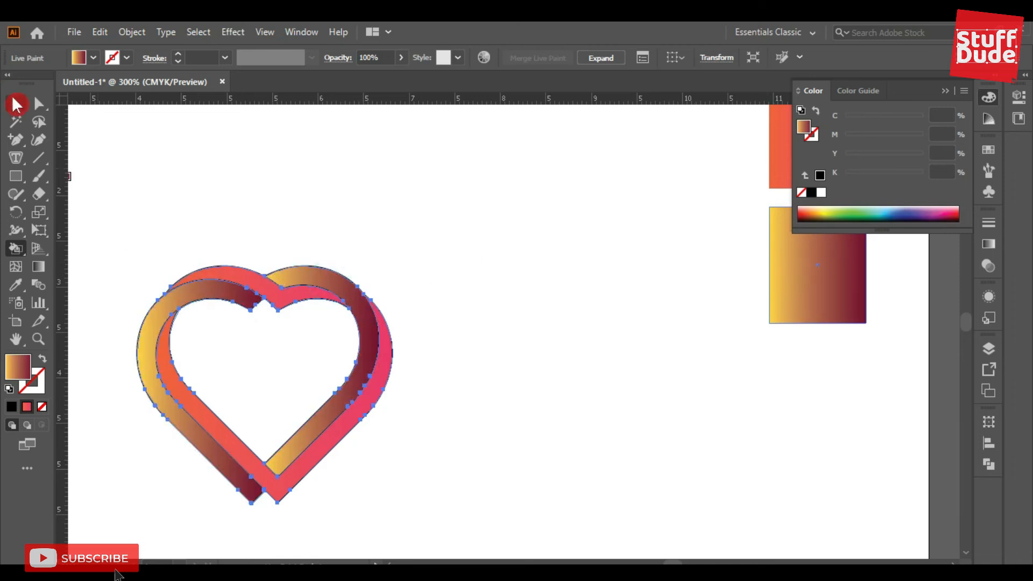
{"action": "left_click", "coordinate": [512, 237]}
Give the heart's Live Paint group a white stroke of 0.5 pt
{"action": "left_click", "coordinate": [269, 292]}
{"action": "left_click", "coordinate": [819, 148]}
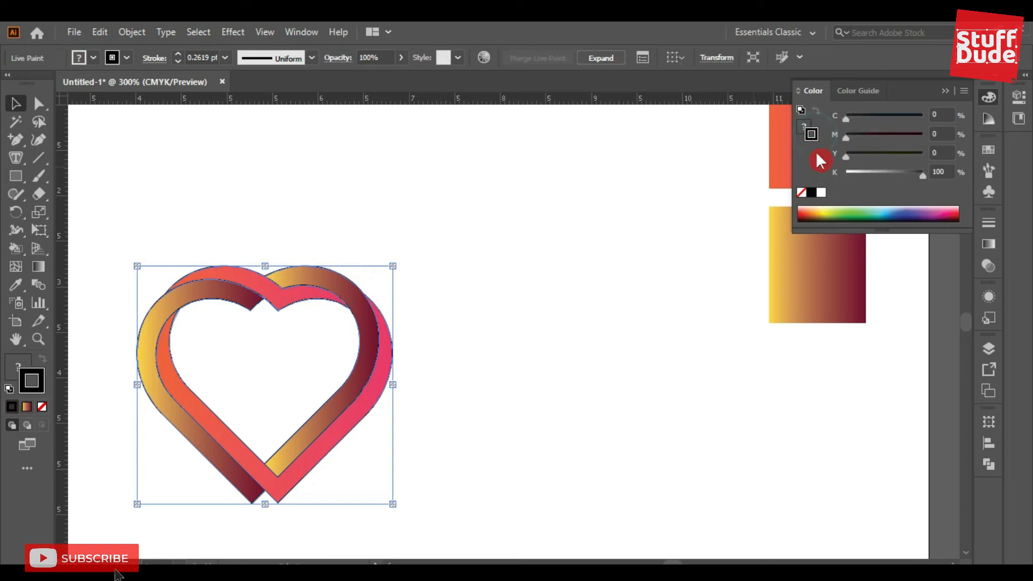
{"action": "left_click", "coordinate": [821, 192]}
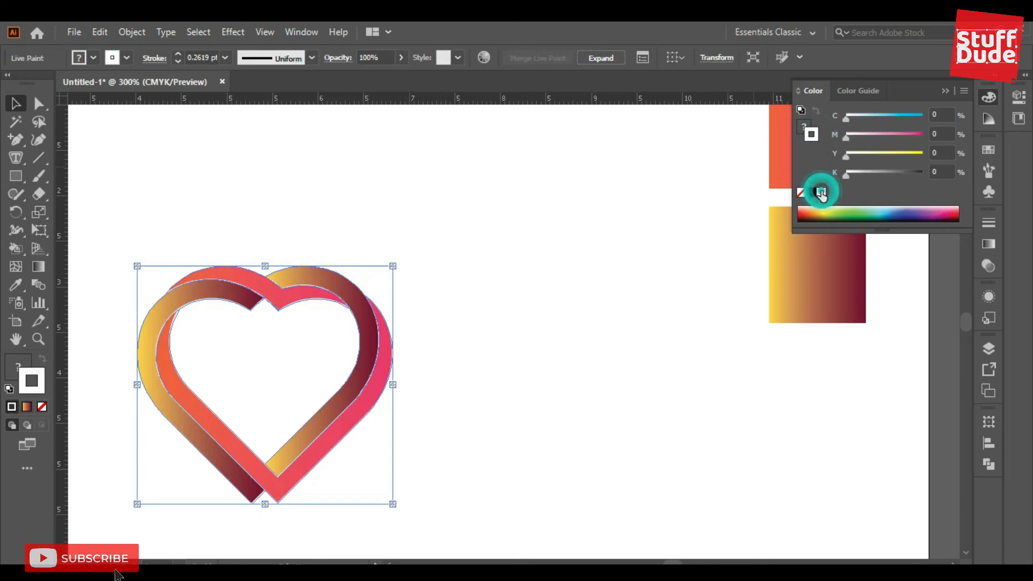
{"action": "left_click", "coordinate": [226, 58]}
{"action": "left_click", "coordinate": [242, 84]}
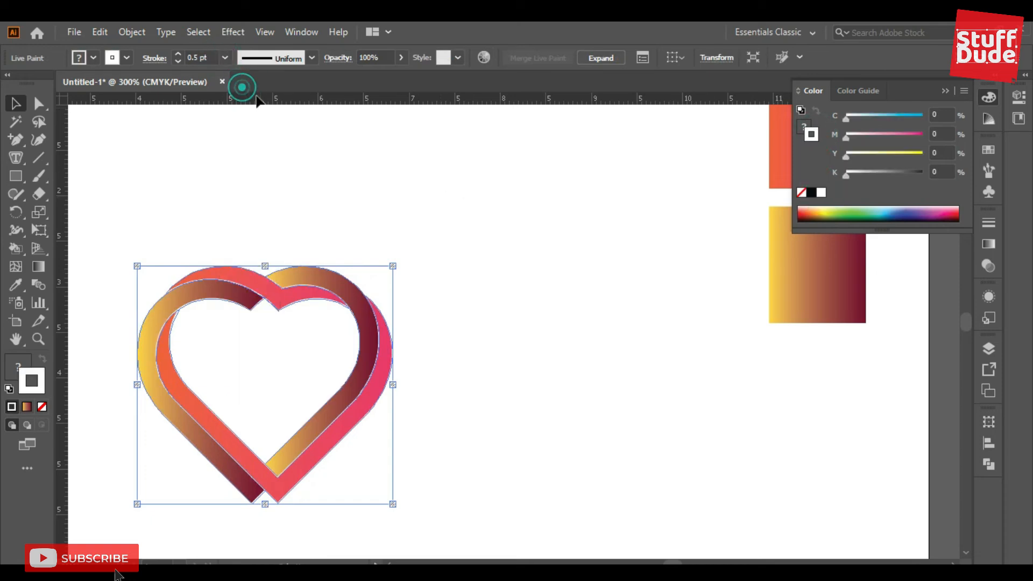
{"action": "left_click", "coordinate": [569, 254]}
{"action": "left_click_drag", "start_coordinate": [461, 298], "coordinate": [672, 204]}
{"action": "scroll", "coordinate": [672, 204], "scroll_direction": "up", "scroll_amount": 1}
Reshape the upper end of the left yellow-maroon band with Direct Selection so it reaches the heart's top notch
{"action": "left_click", "coordinate": [420, 203]}
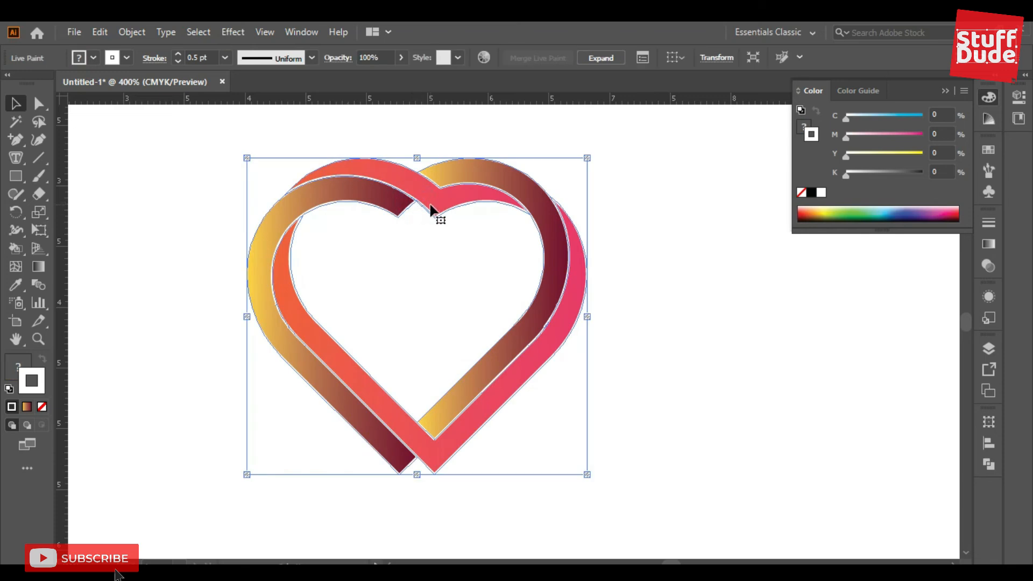
{"action": "left_click", "coordinate": [38, 103]}
{"action": "left_click", "coordinate": [188, 160]}
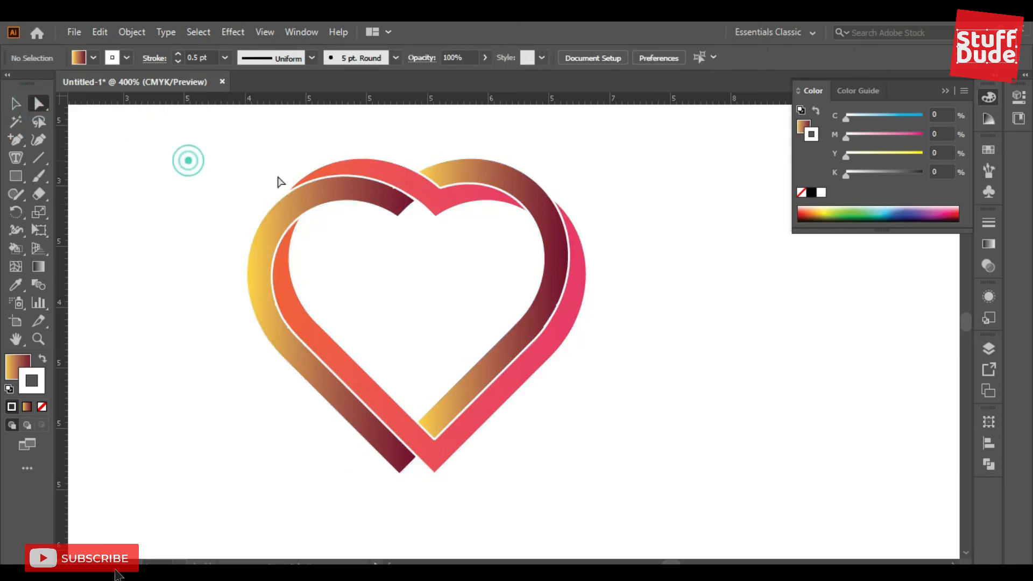
{"action": "left_click", "coordinate": [413, 202]}
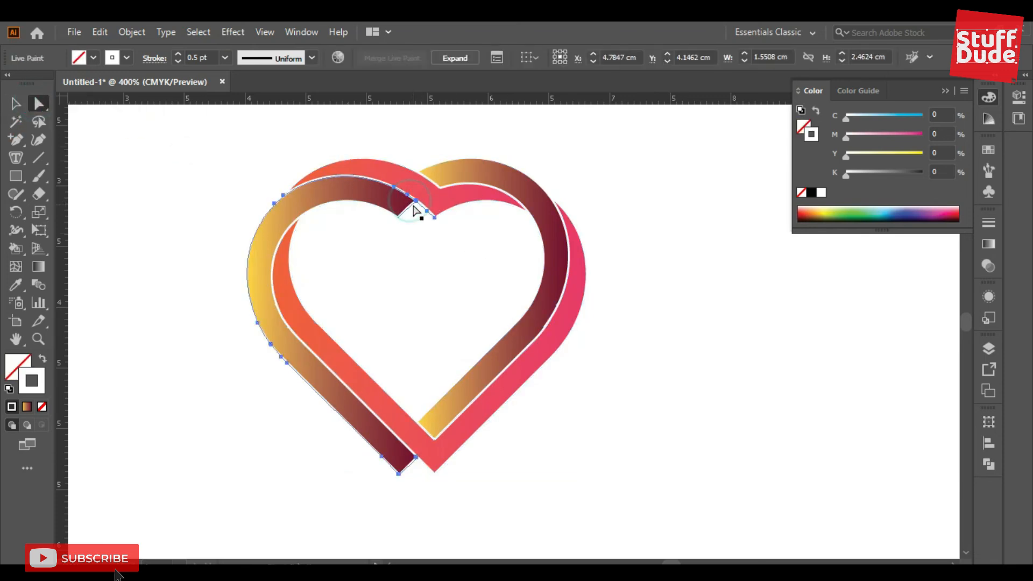
{"action": "left_click_drag", "start_coordinate": [398, 216], "coordinate": [433, 216]}
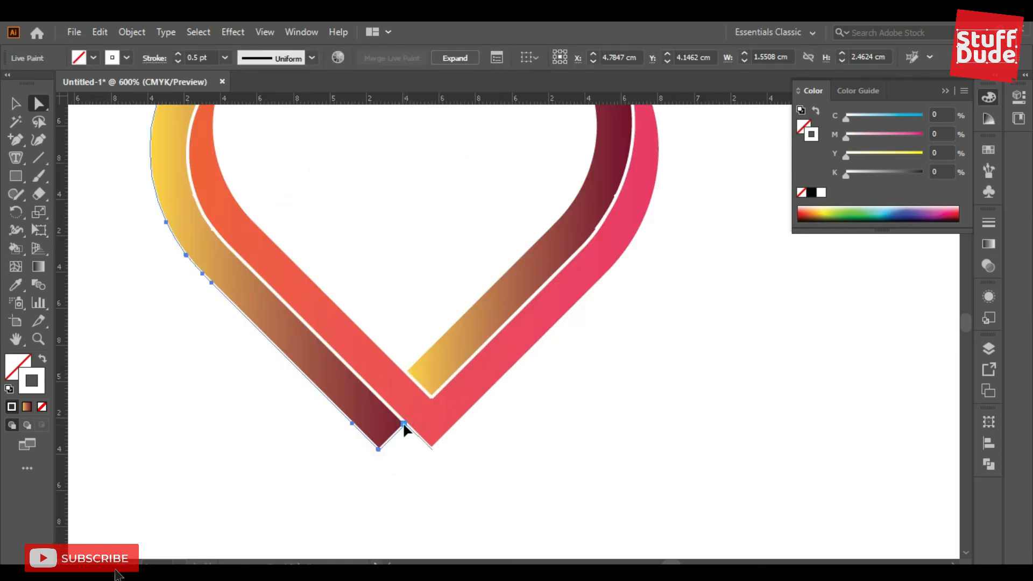
Undo the first anchor move and extend the left band's lower end to meet the heart's bottom tip
{"action": "left_click_drag", "start_coordinate": [403, 424], "coordinate": [411, 445]}
{"action": "key", "text": "ctrl+z"}
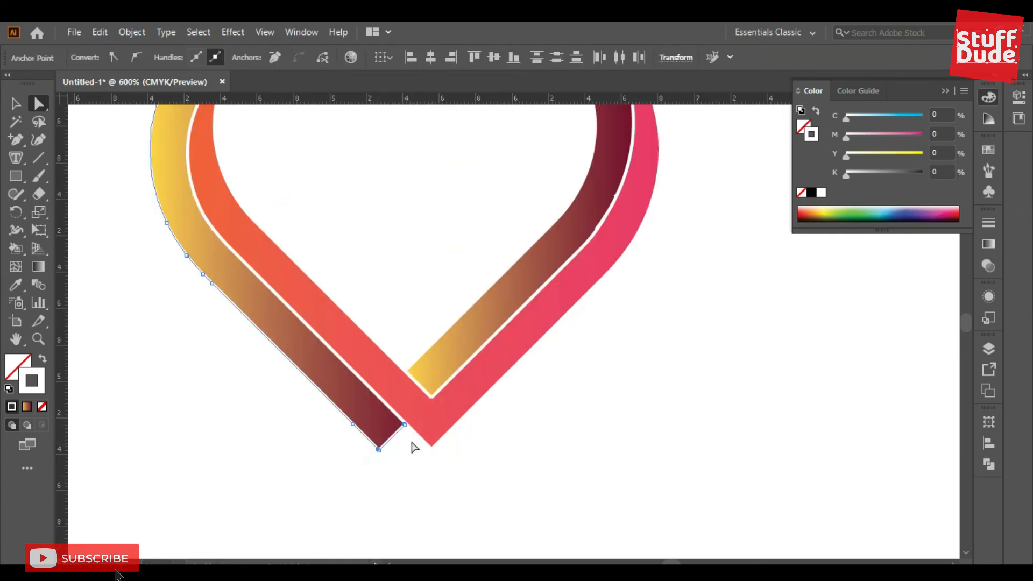
{"action": "left_click", "coordinate": [431, 449]}
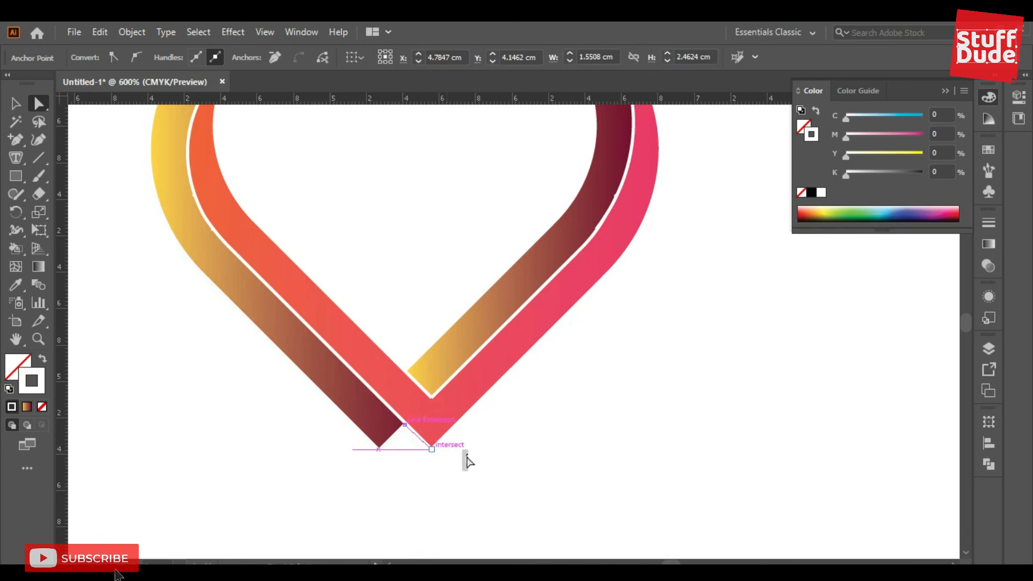
{"action": "mouse_move", "coordinate": [407, 430]}
{"action": "left_mouse_down"}
{"action": "mouse_move", "coordinate": [433, 449]}
{"action": "mouse_move", "coordinate": [458, 447]}
{"action": "left_mouse_up"}
{"action": "left_click", "coordinate": [583, 431]}
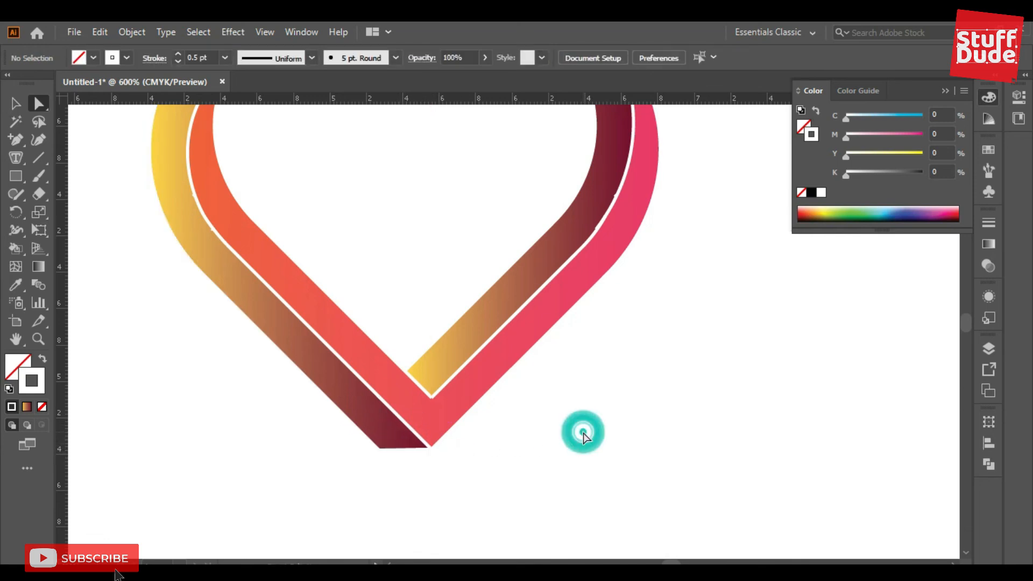
{"action": "left_click", "coordinate": [476, 279], "text": "alt"}
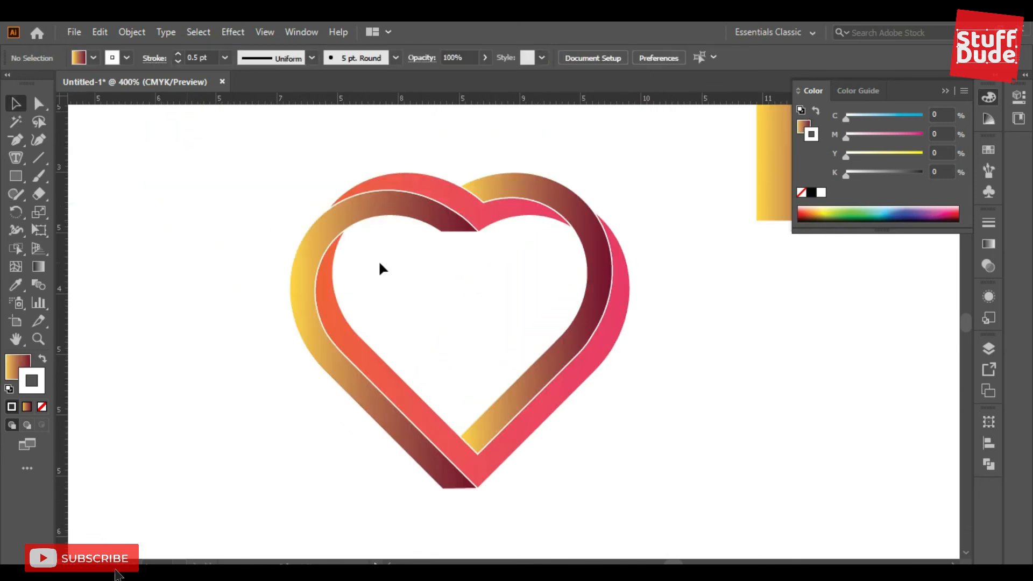